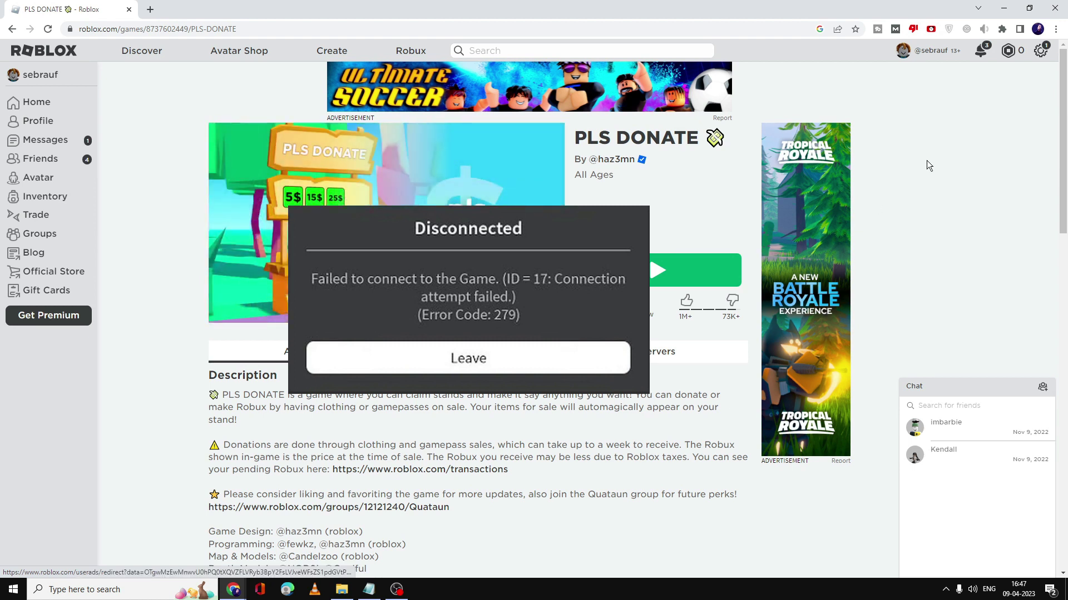
Step: Minimize Chrome and enter %localappdata% in the Run box from the Start right-click menu
click(1003, 10)
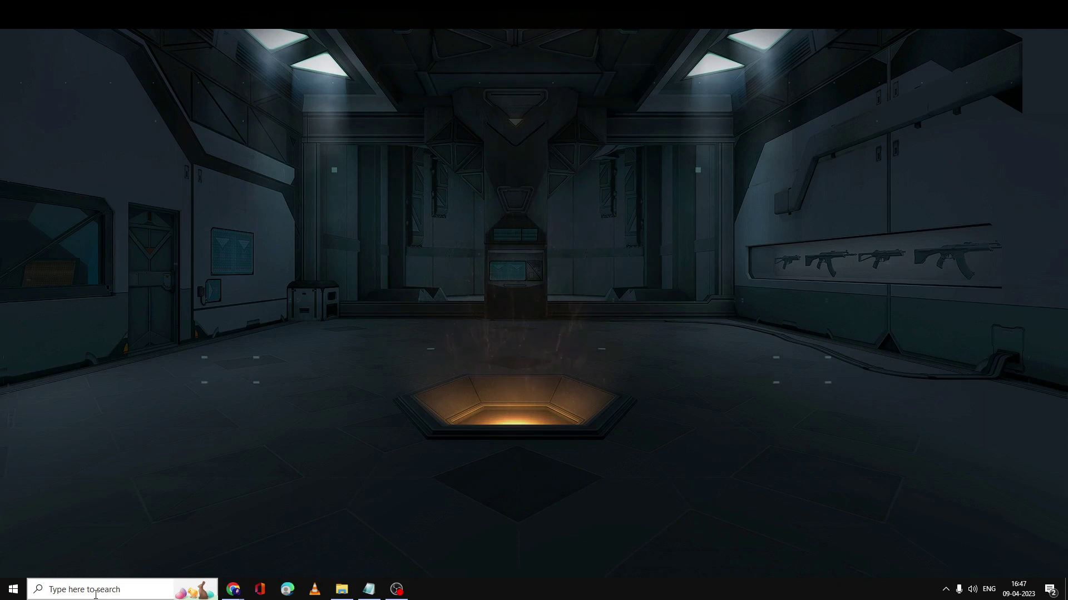
right_click(14, 587)
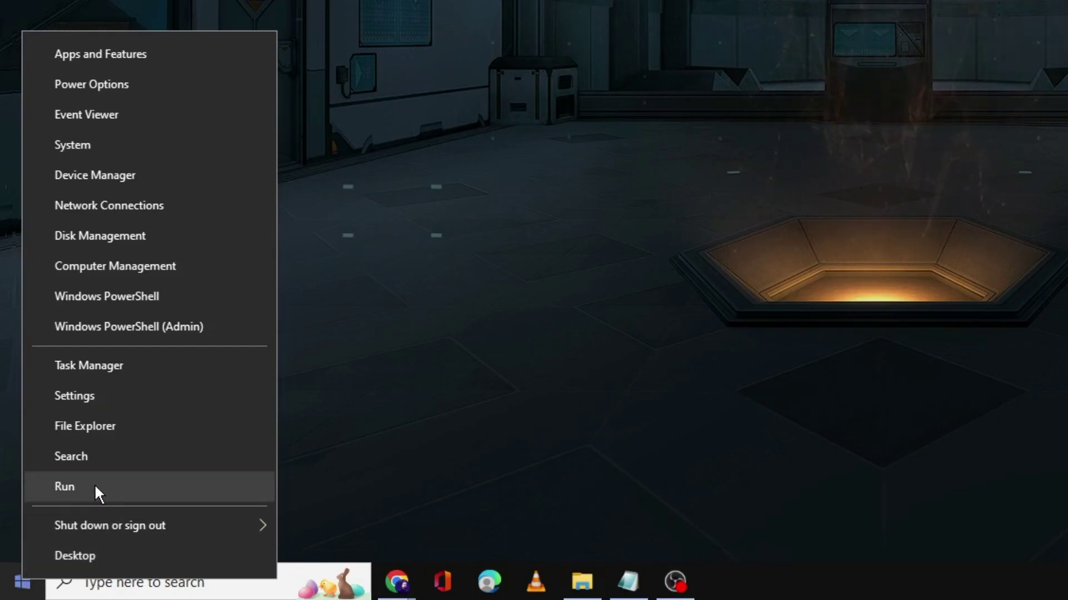
click(94, 485)
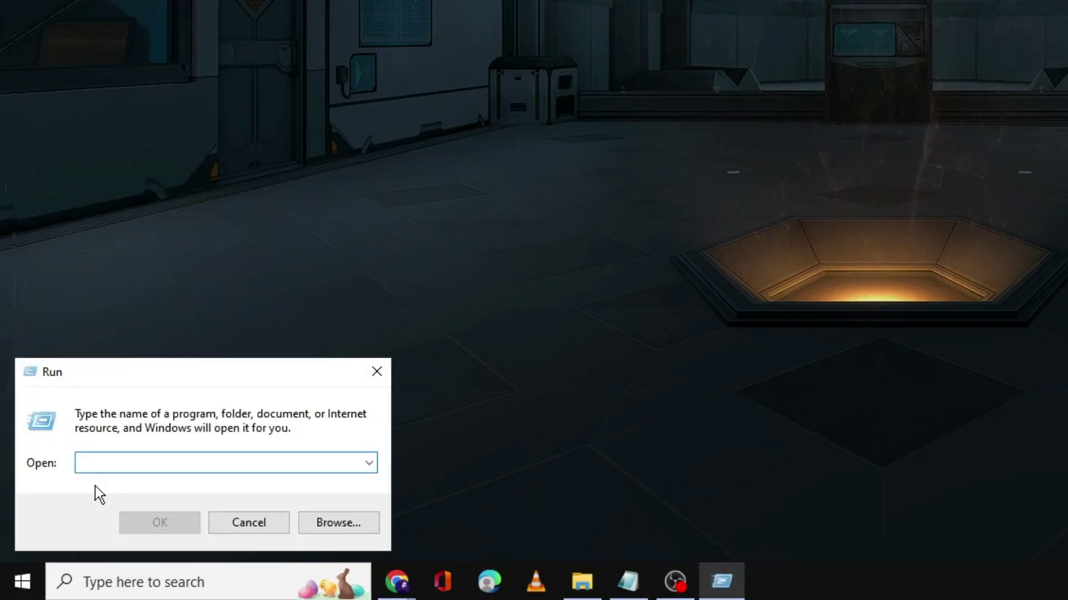
text(%l)
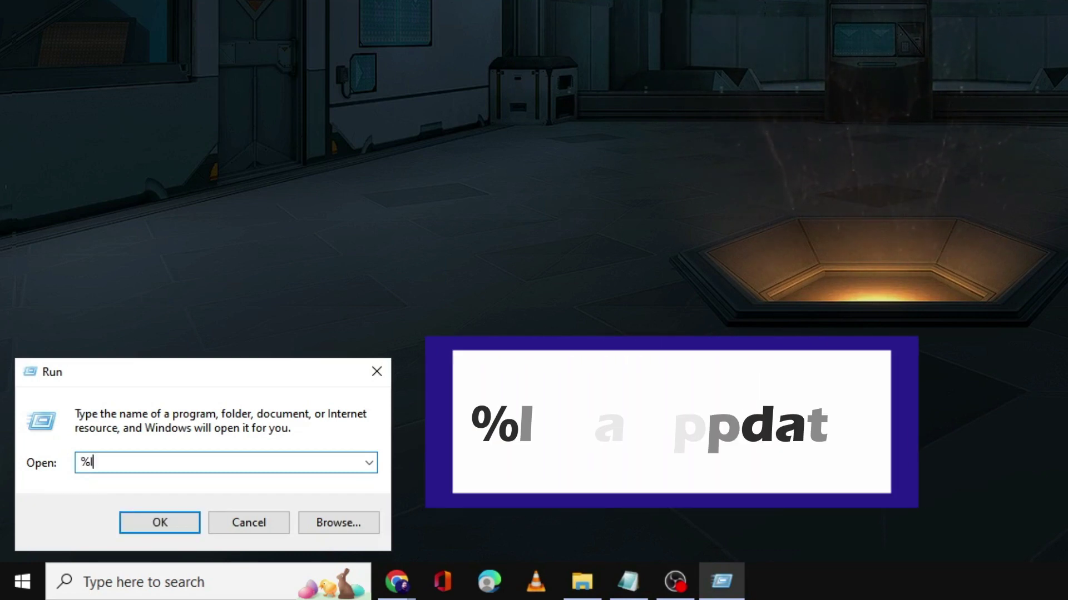
text(ocalapp)
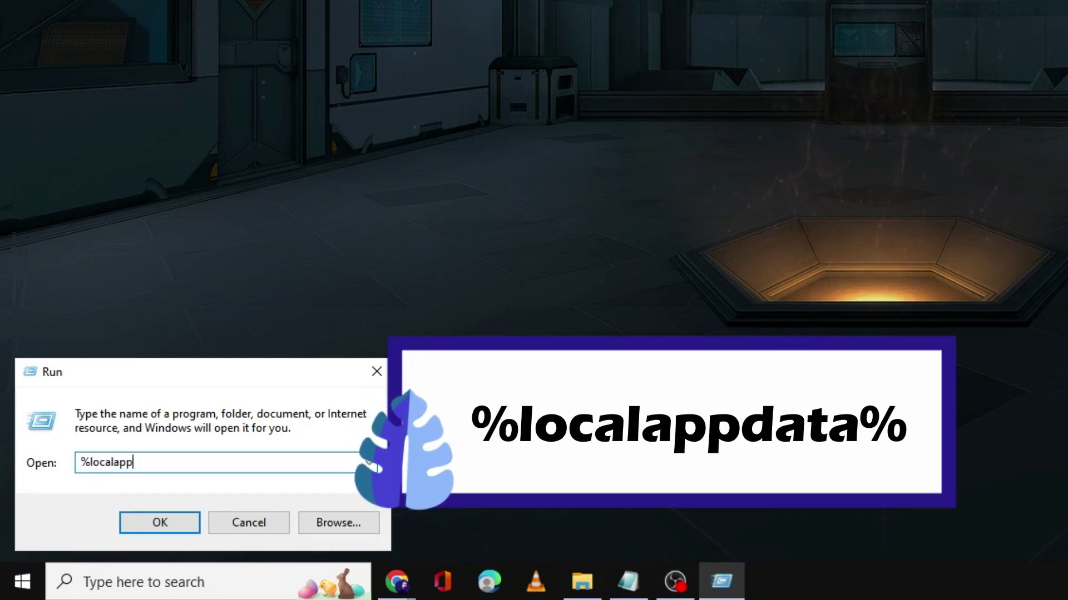
text(data%)
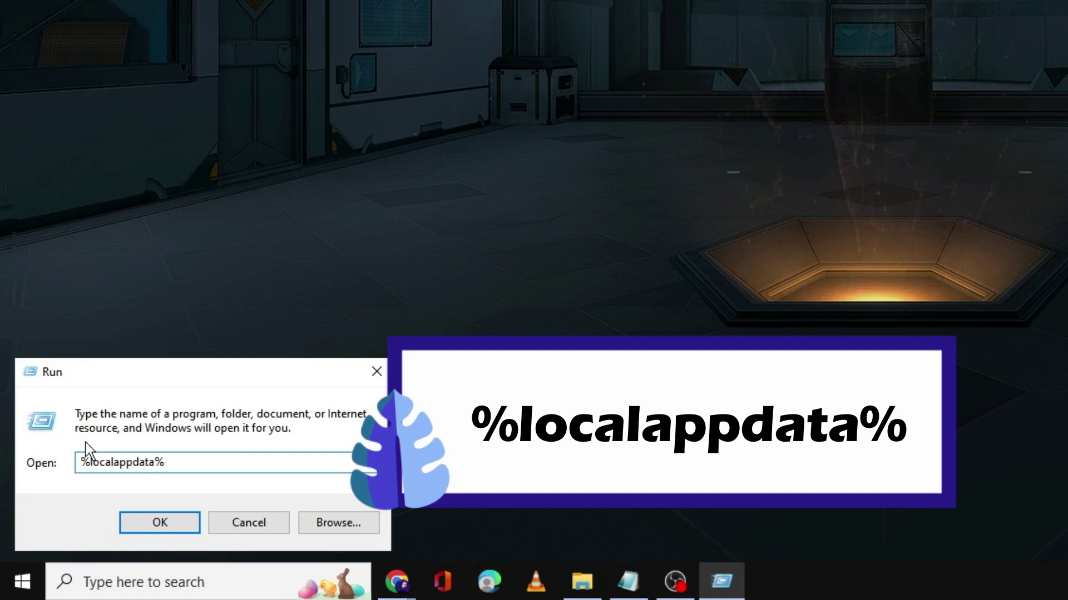
Step: Open AppData\Local, delete the roblox folder, and close the Explorer window
click(168, 527)
click(368, 334)
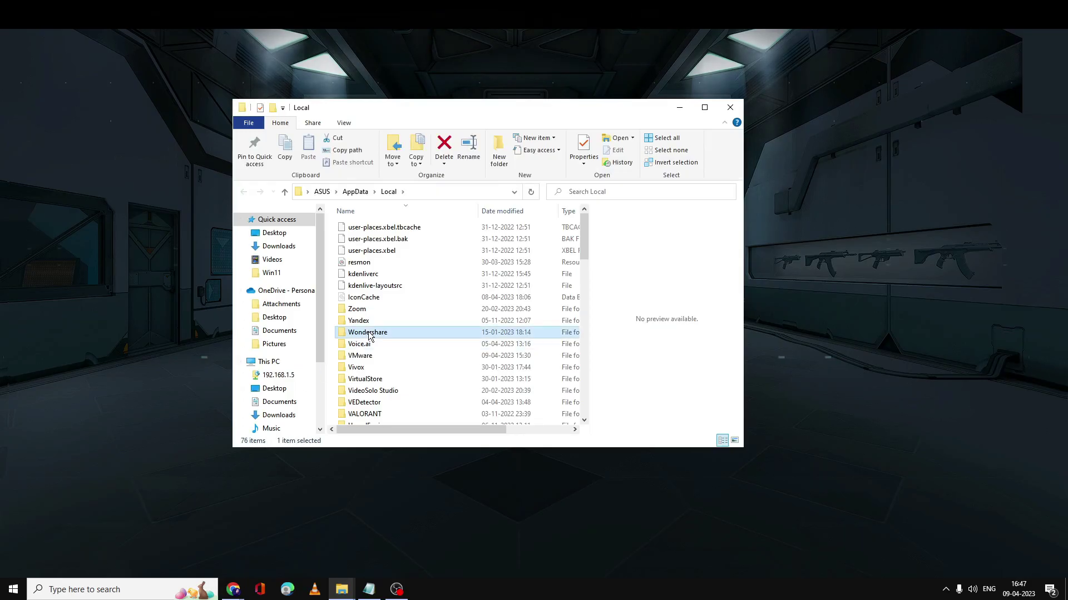
key(r)
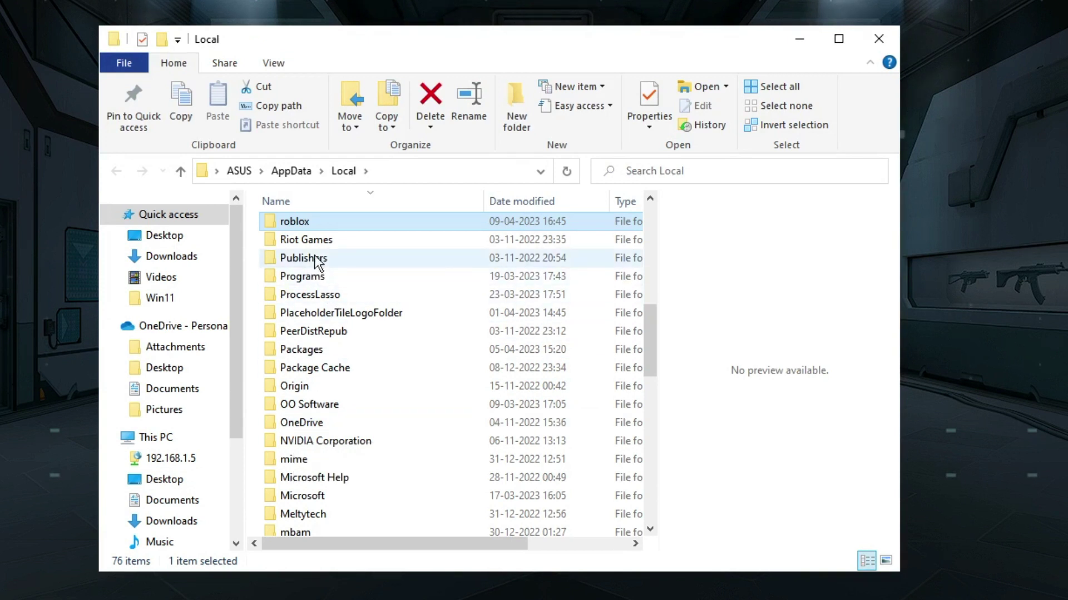
right_click(313, 221)
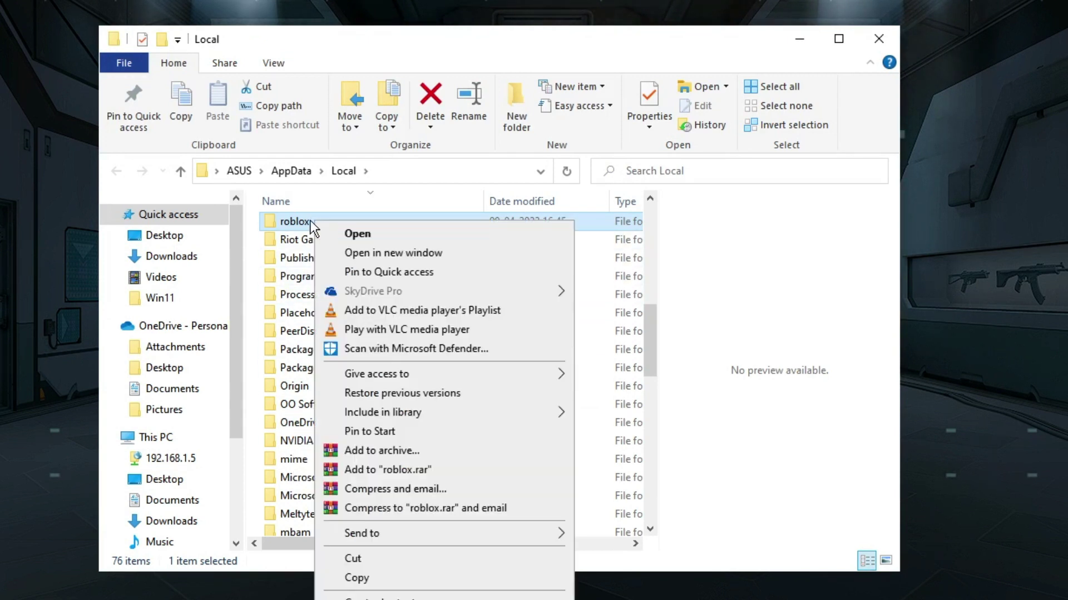
click(333, 577)
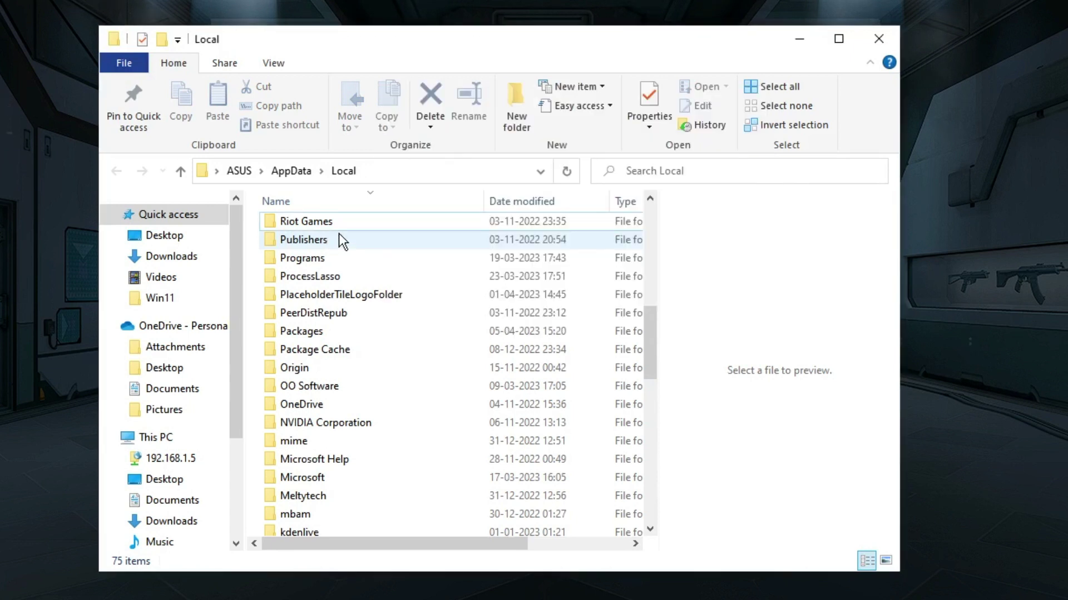
click(872, 40)
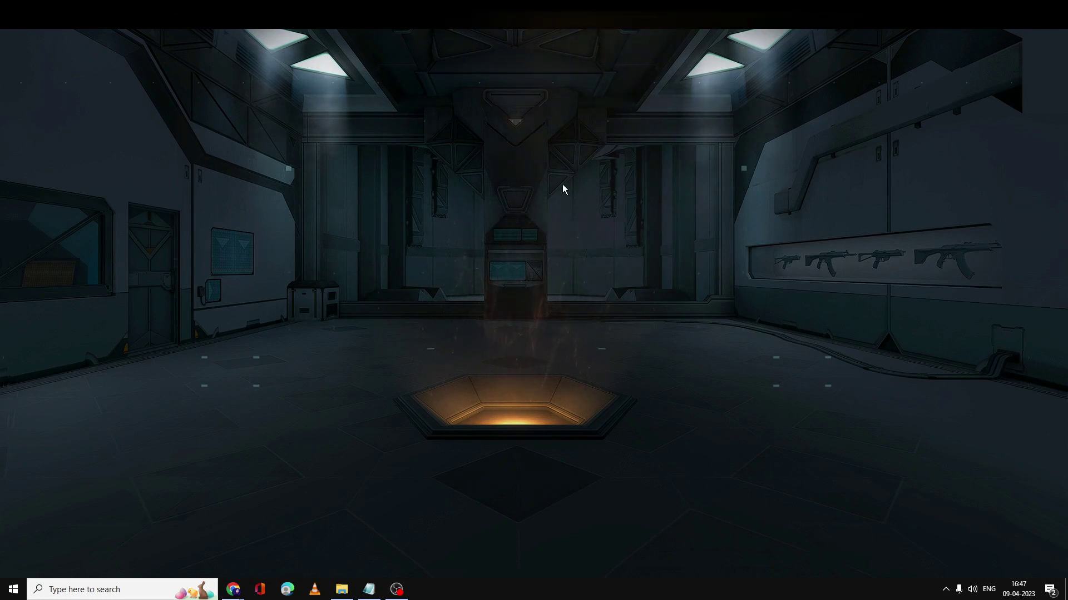
Step: Restore Chrome and go to Privacy and security > Cookies > See all site data
click(233, 589)
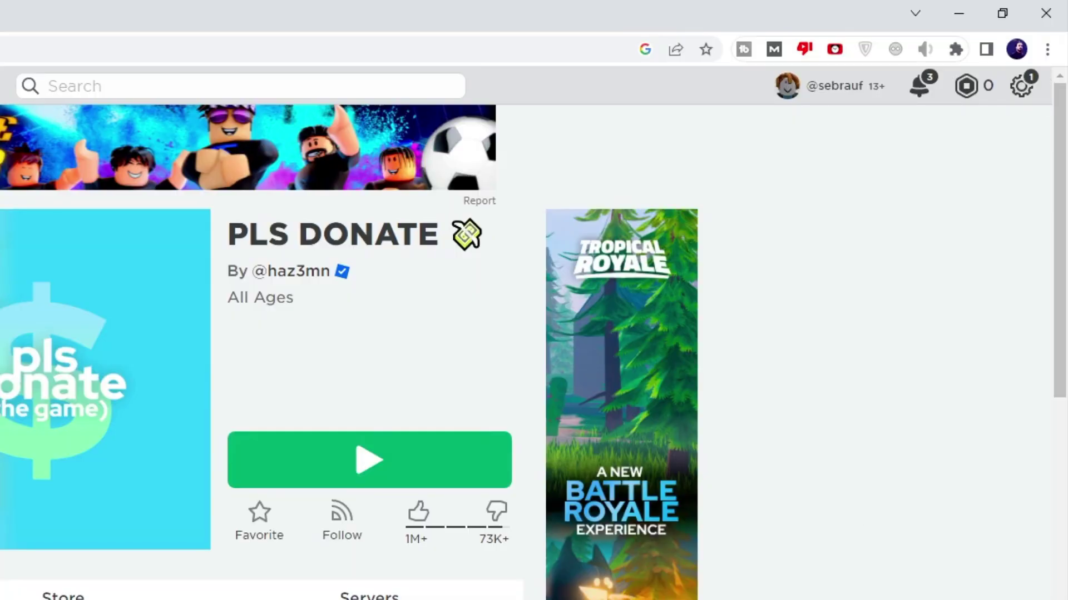
click(1047, 49)
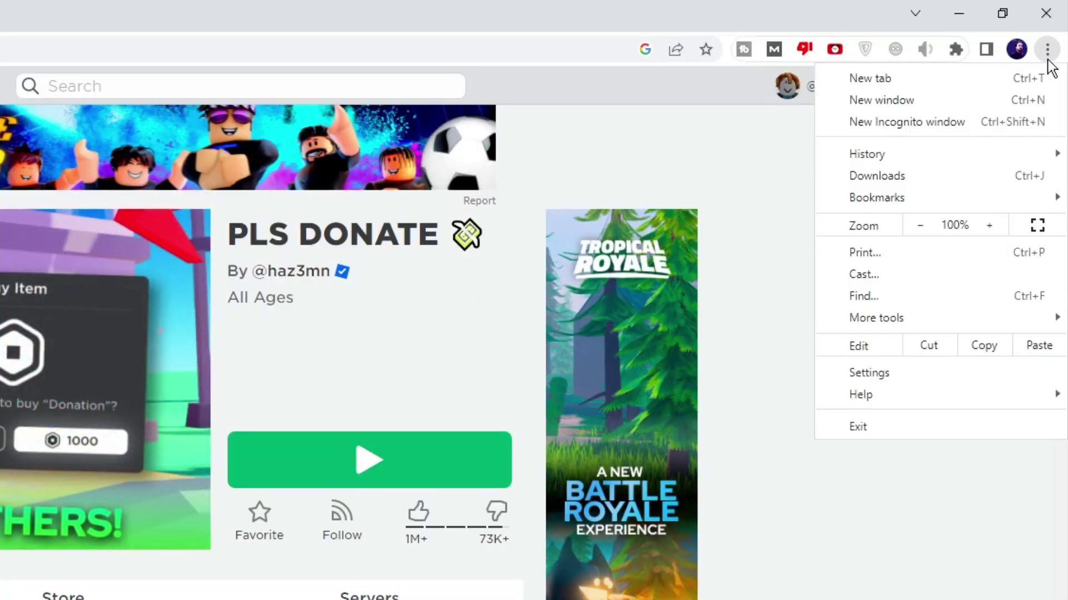
click(862, 372)
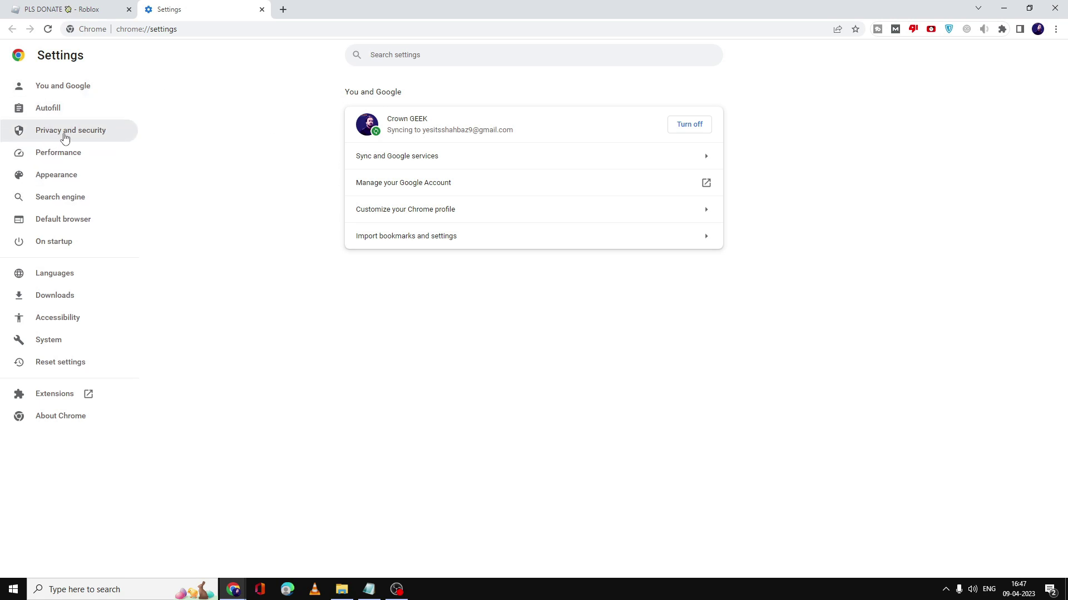
click(61, 138)
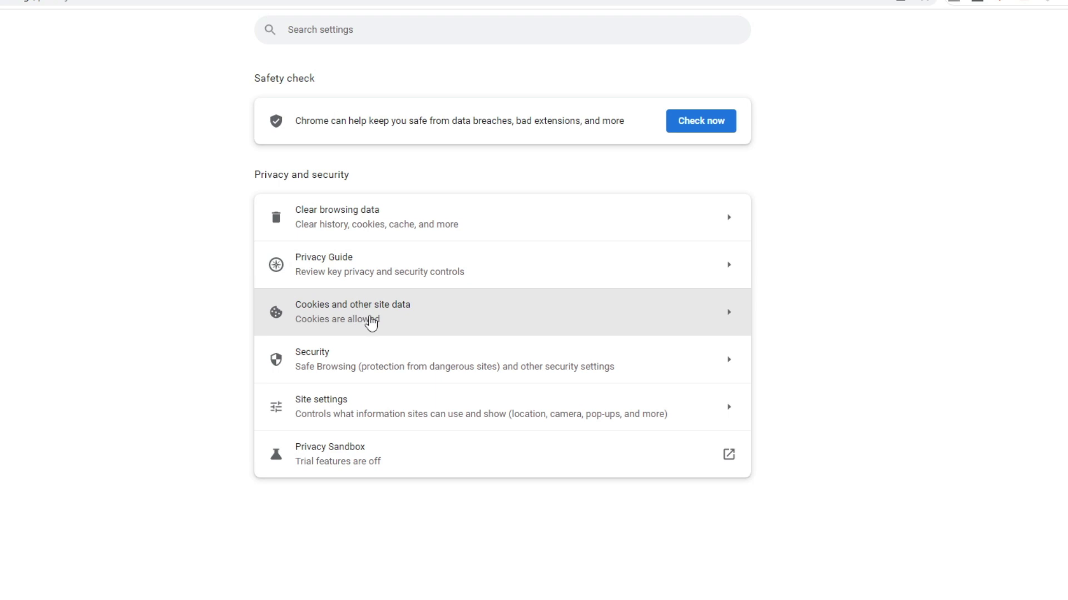
click(369, 318)
scroll(369, 324, down, 4)
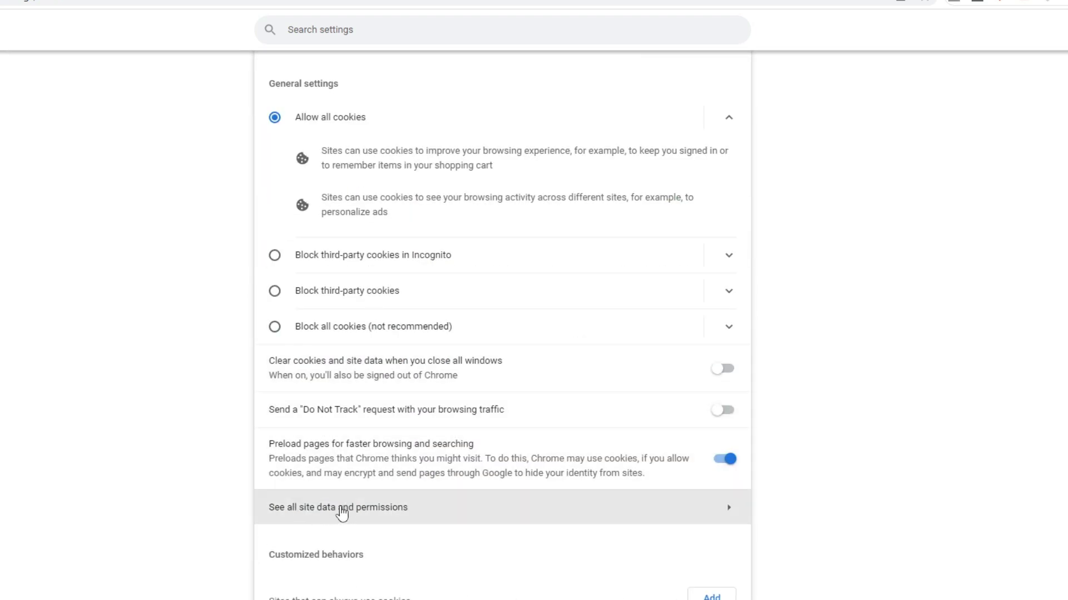
click(371, 514)
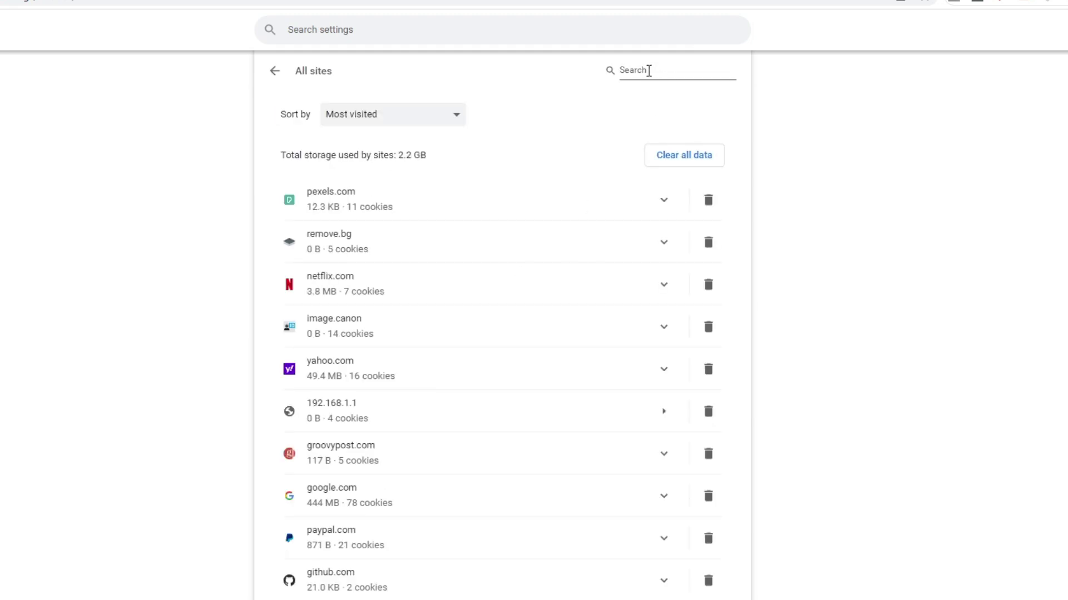
Step: Search for roblox, clear roblox.com's stored data and permissions, and minimize Chrome
click(649, 70)
text(roblox)
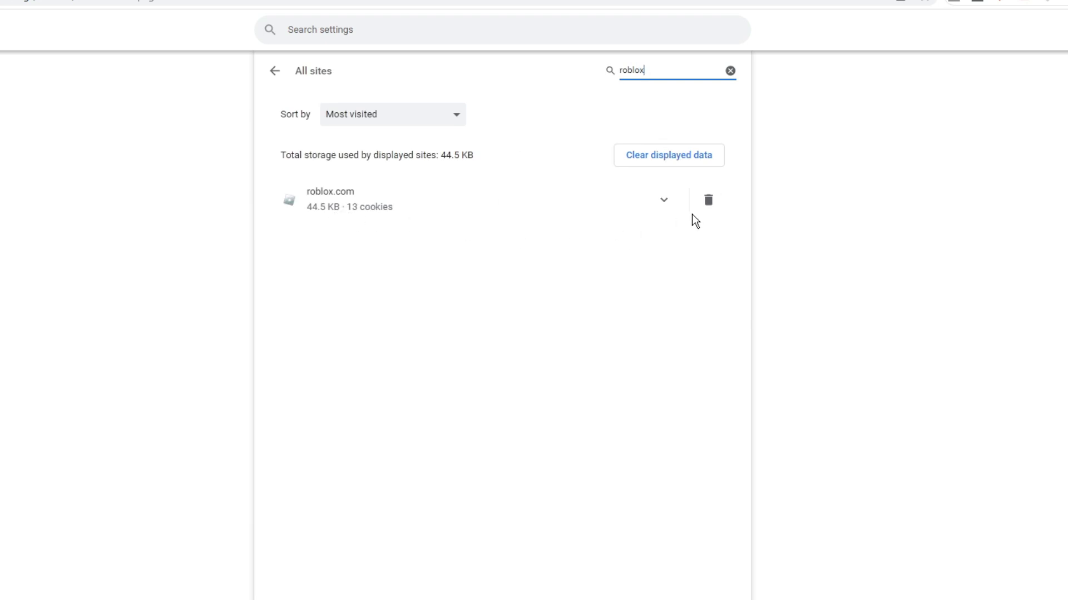
click(709, 208)
click(654, 410)
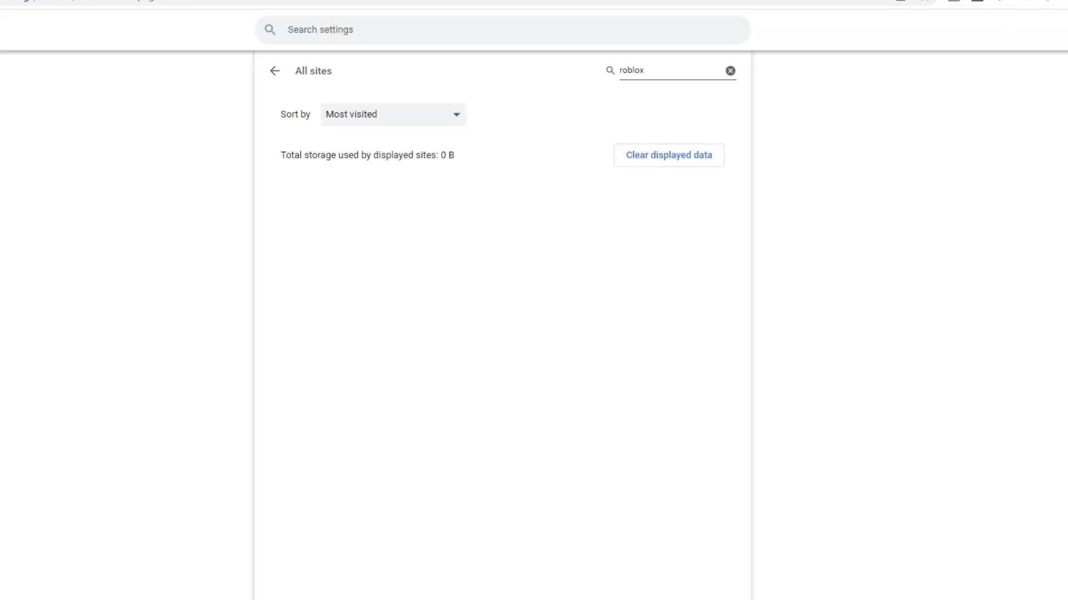
click(997, 9)
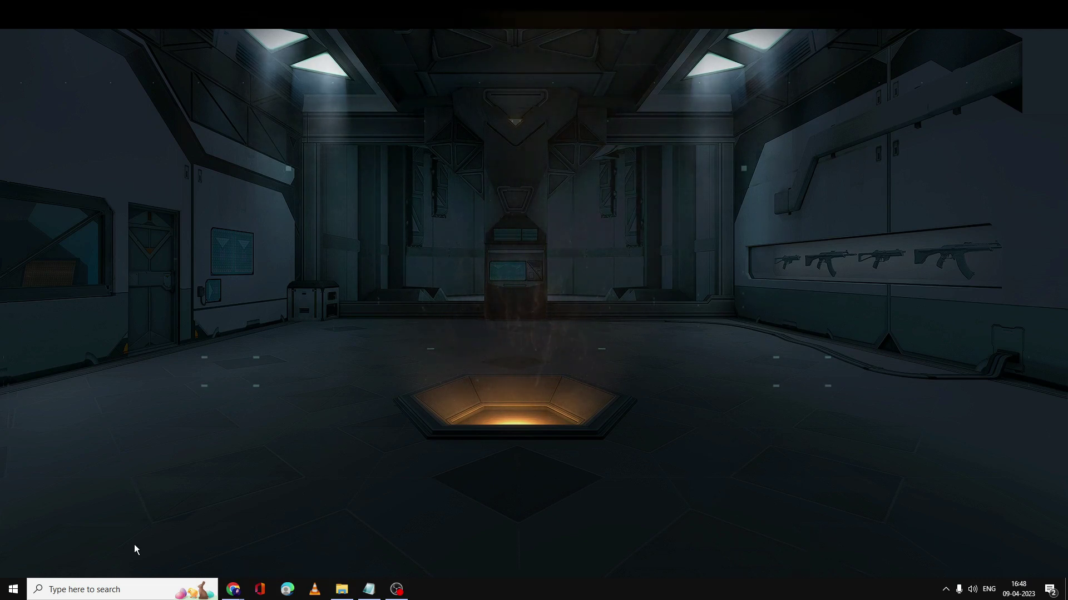
Step: Search 'allow' and open Allow an app through Windows Firewall
click(134, 590)
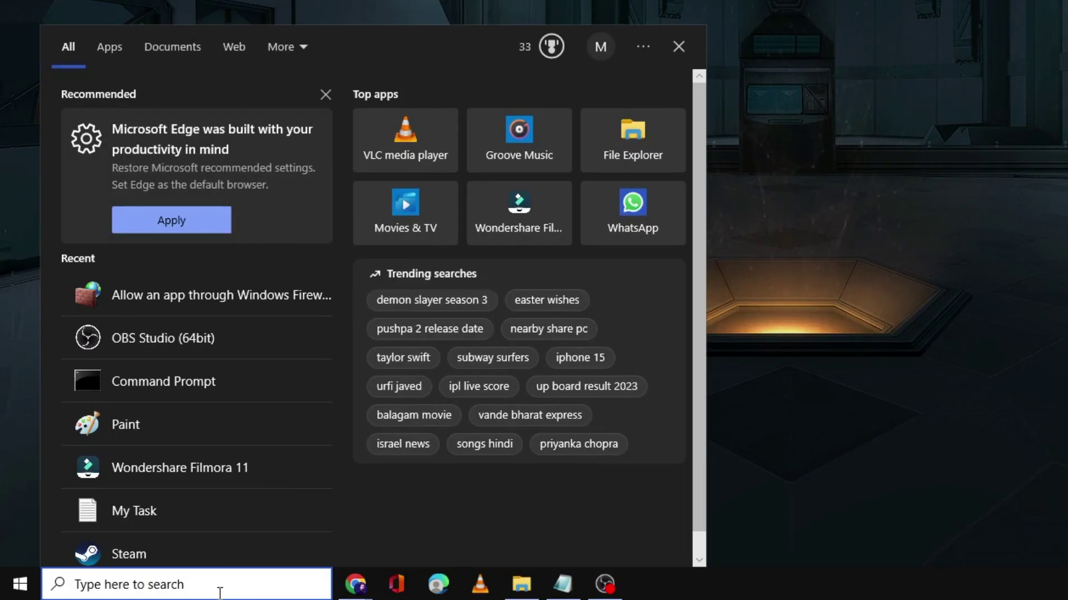
text(allow)
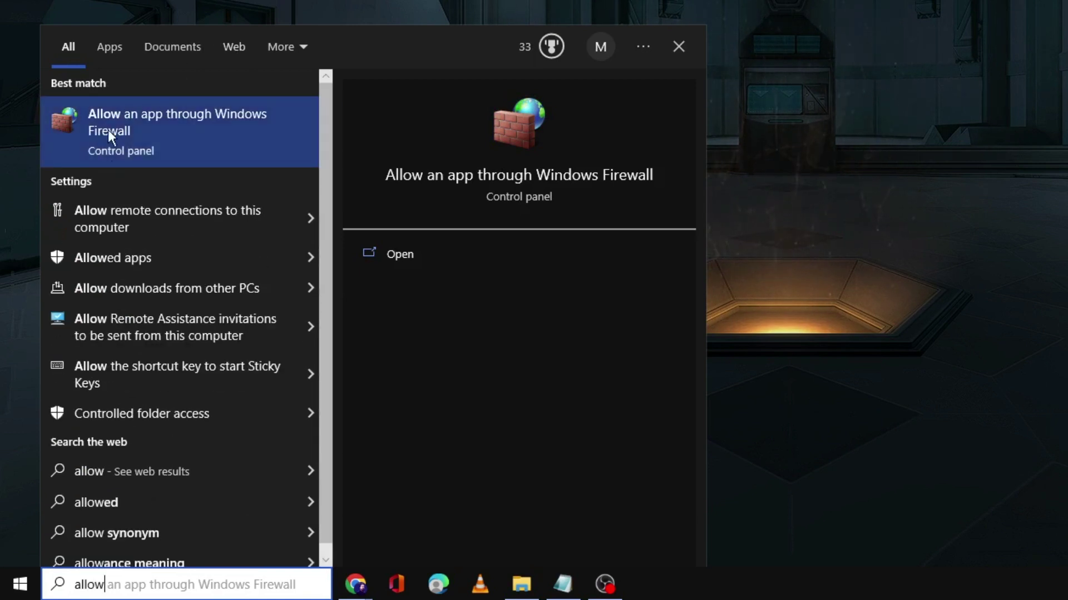
click(187, 123)
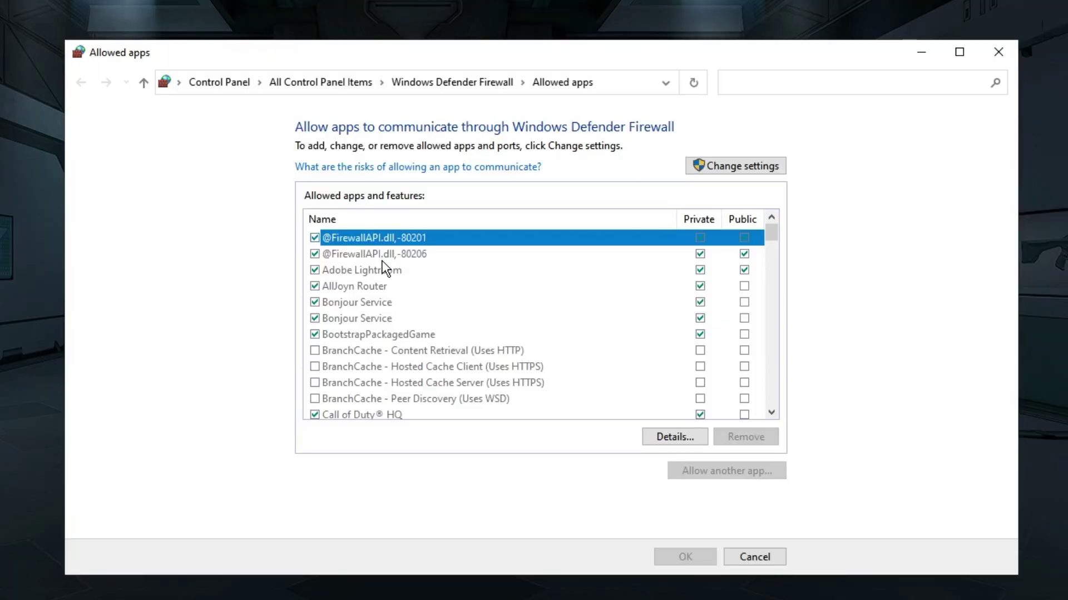
Step: Scroll to the Roblox entries, select them, and unlock the list with Change settings
key(Down)
key(r)
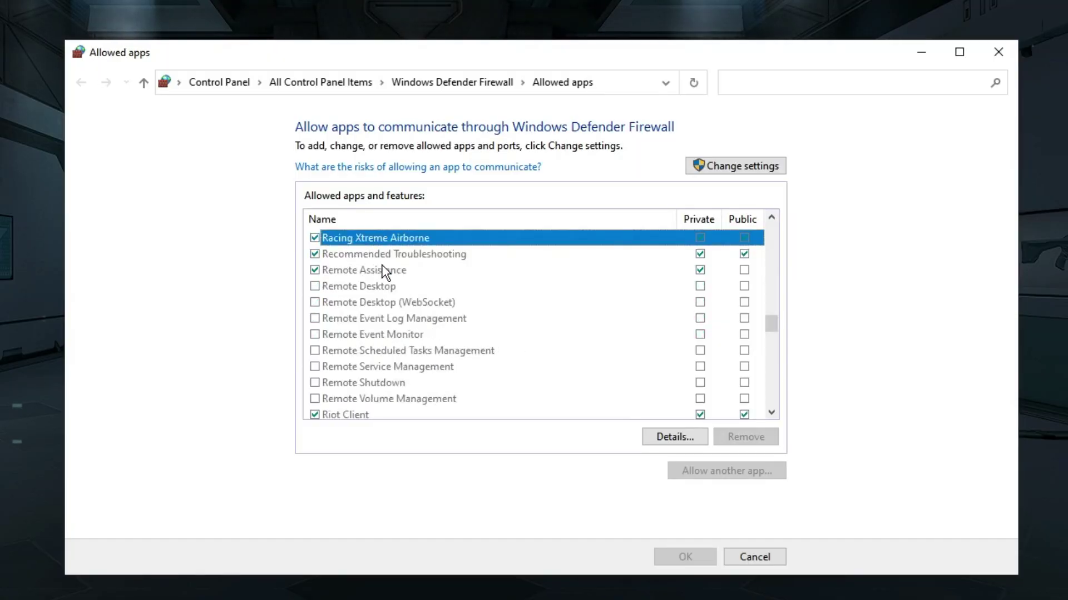
key(Down)
key(Down)
scroll(382, 266, down, 5)
scroll(382, 266, up, 2)
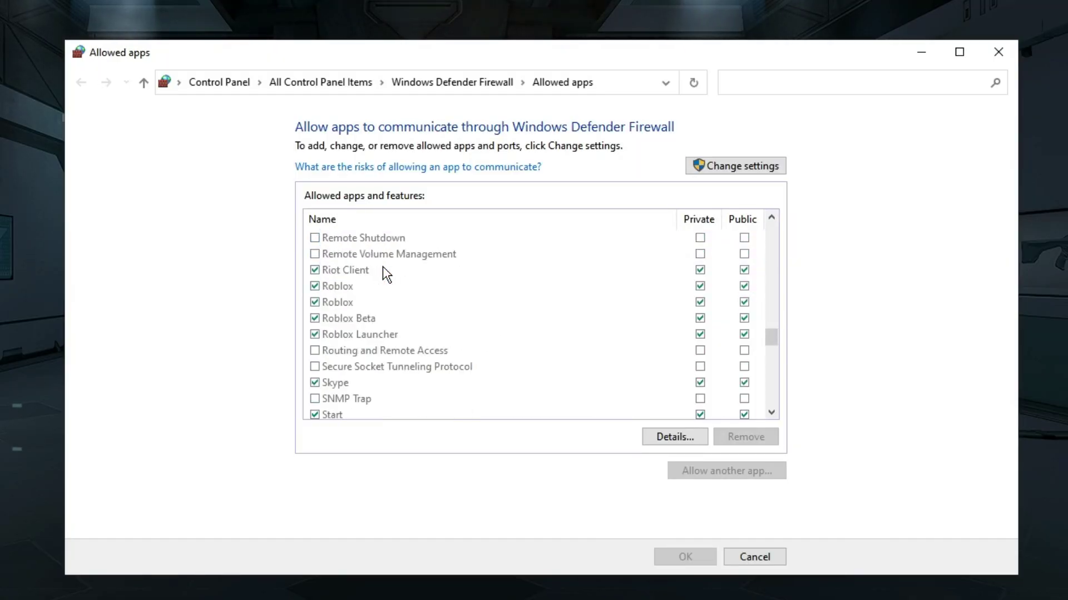
scroll(382, 267, down, 1)
click(368, 281)
click(338, 250)
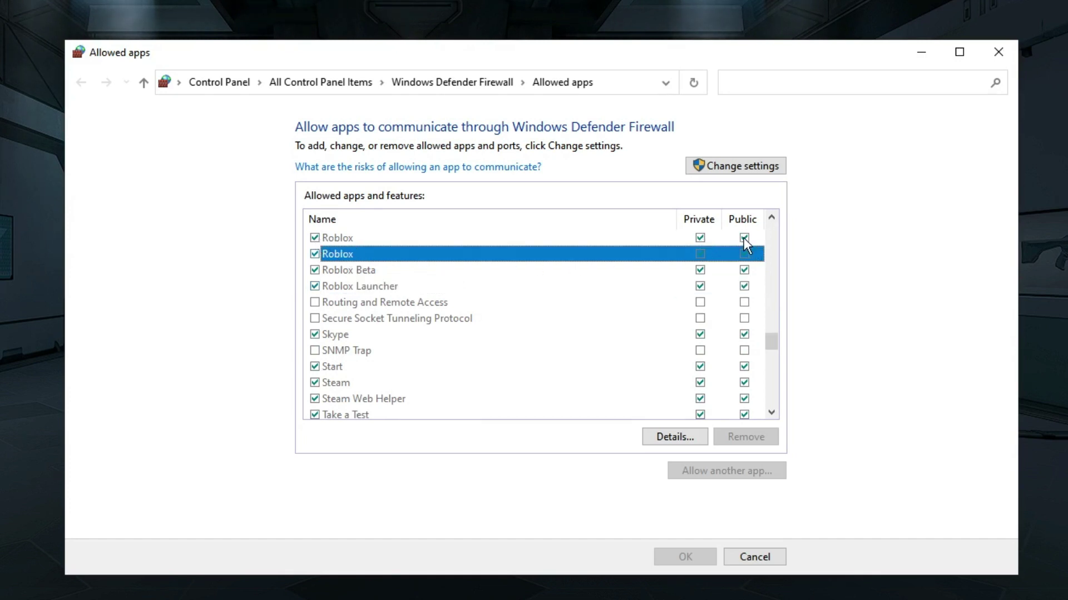
click(741, 167)
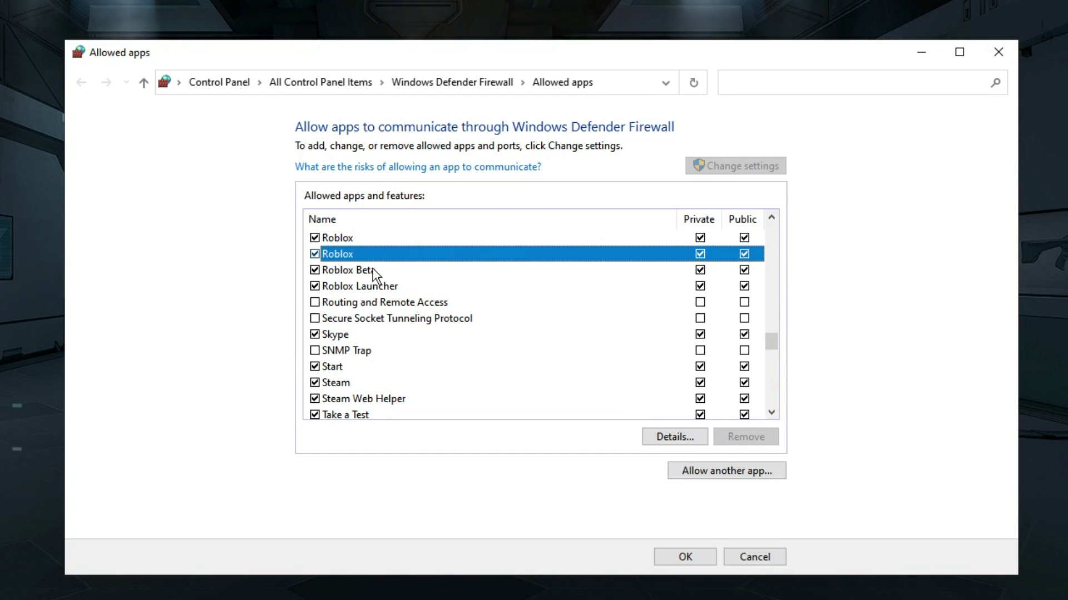
Step: Start Allow another app, then open Roblox Player's Start Menu folder and select its path
click(709, 476)
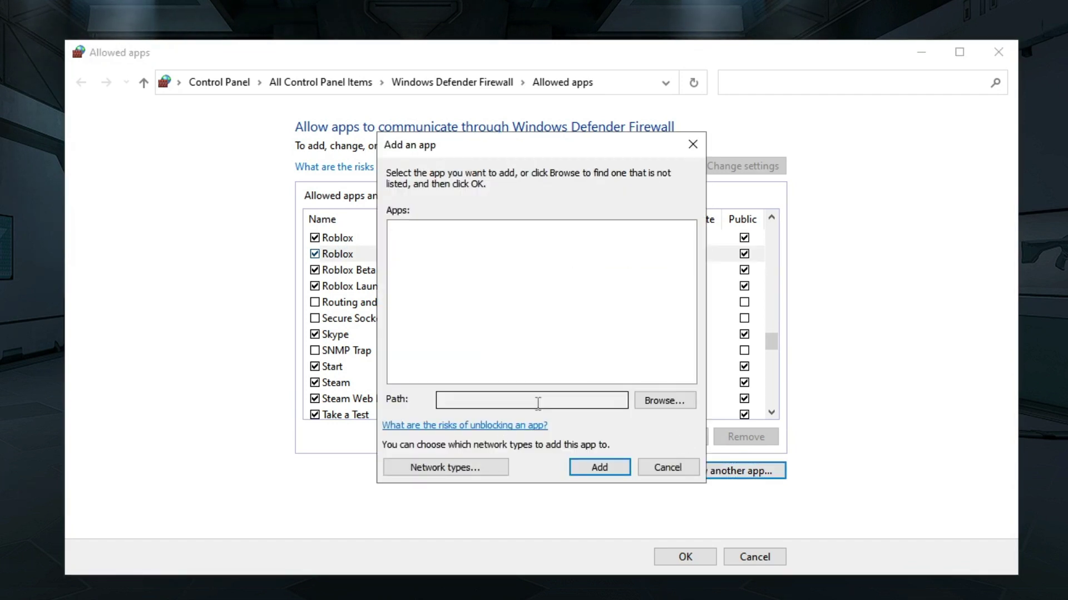
click(141, 584)
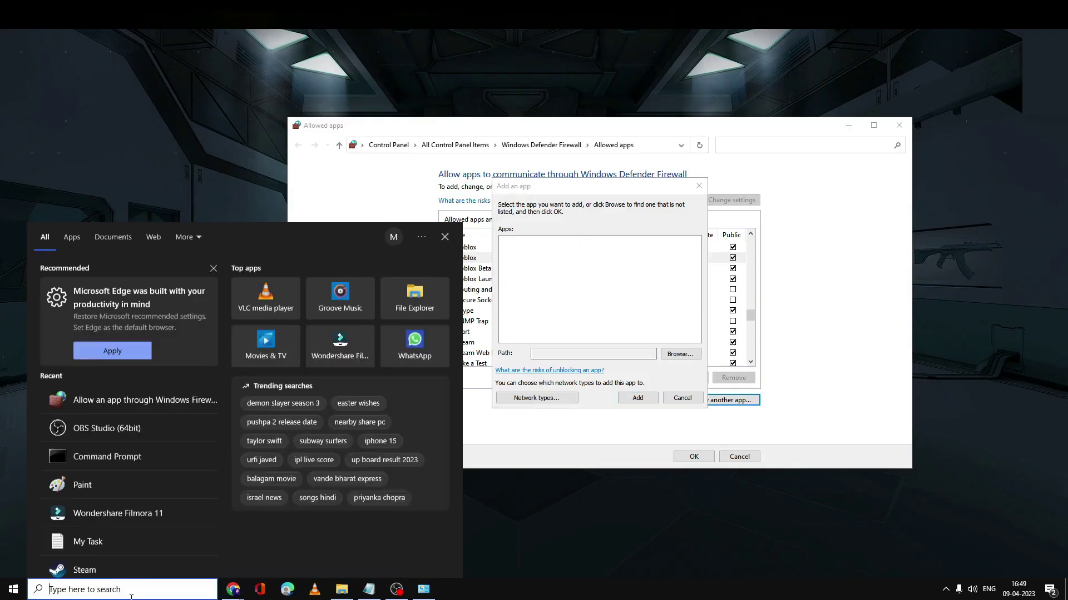
text(robl)
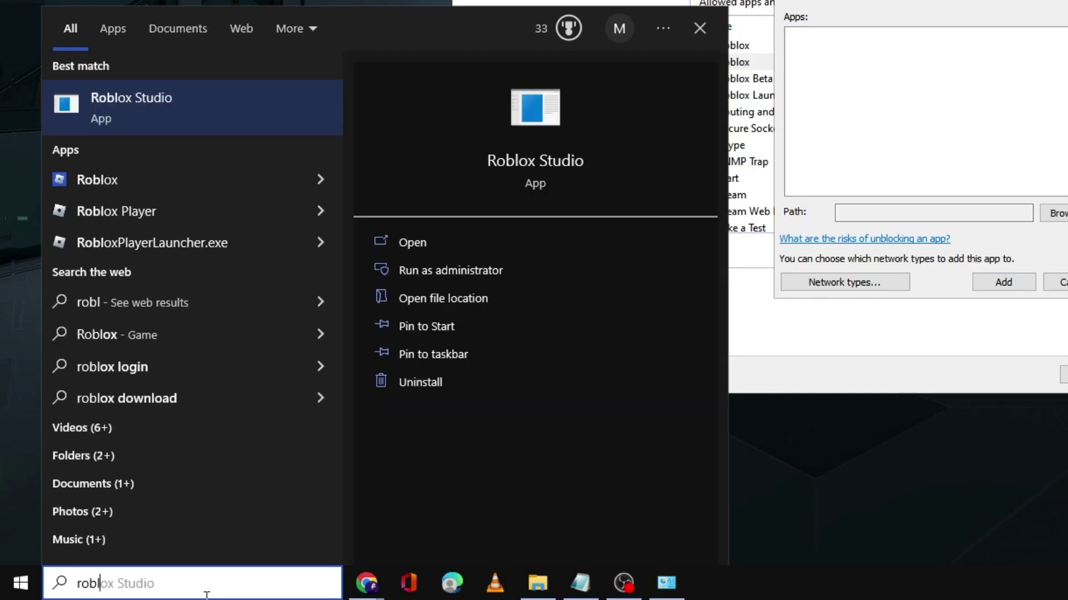
right_click(171, 210)
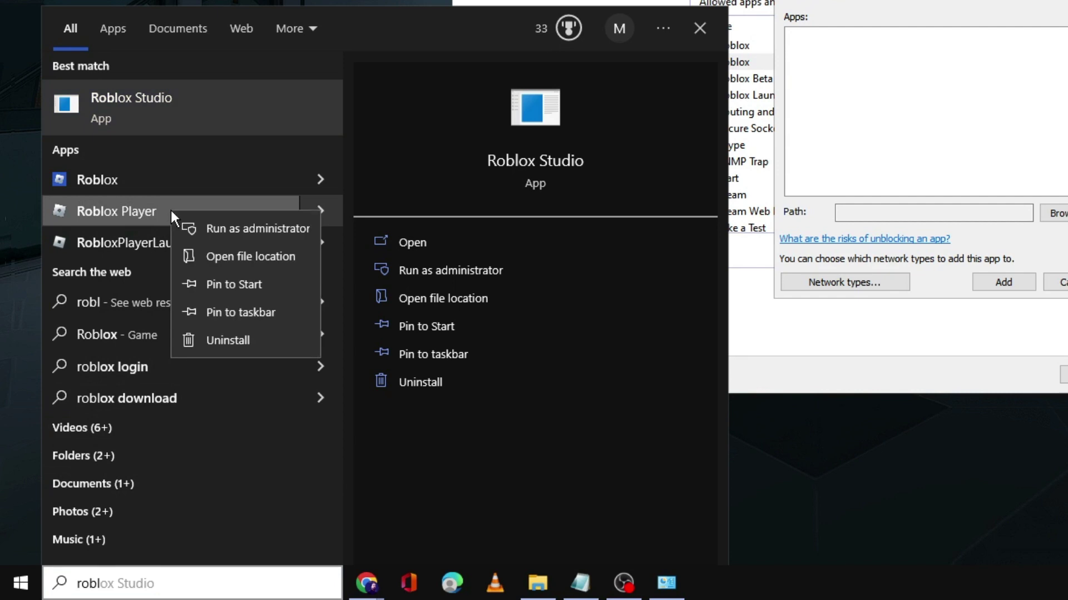
click(234, 256)
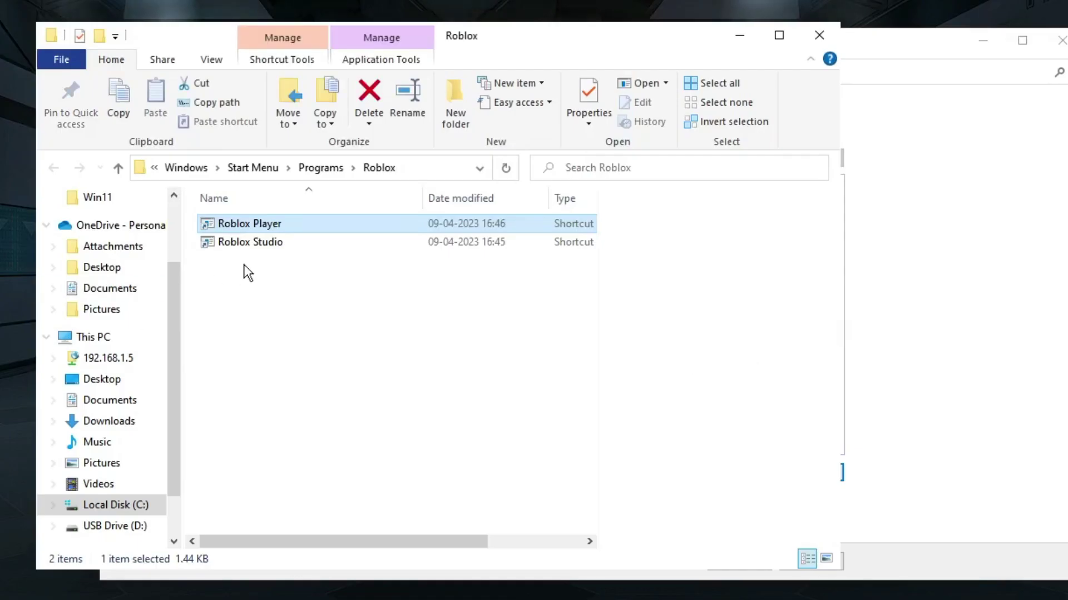
click(412, 171)
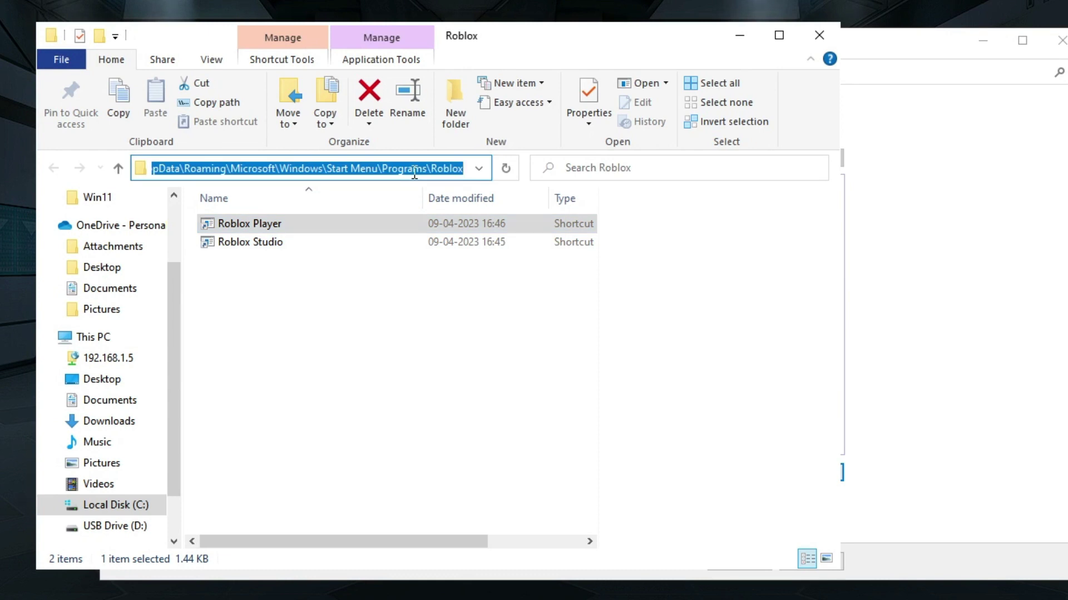
Step: In the add-app Browse dialog, paste the Roblox Start Menu folder path to navigate there
click(922, 291)
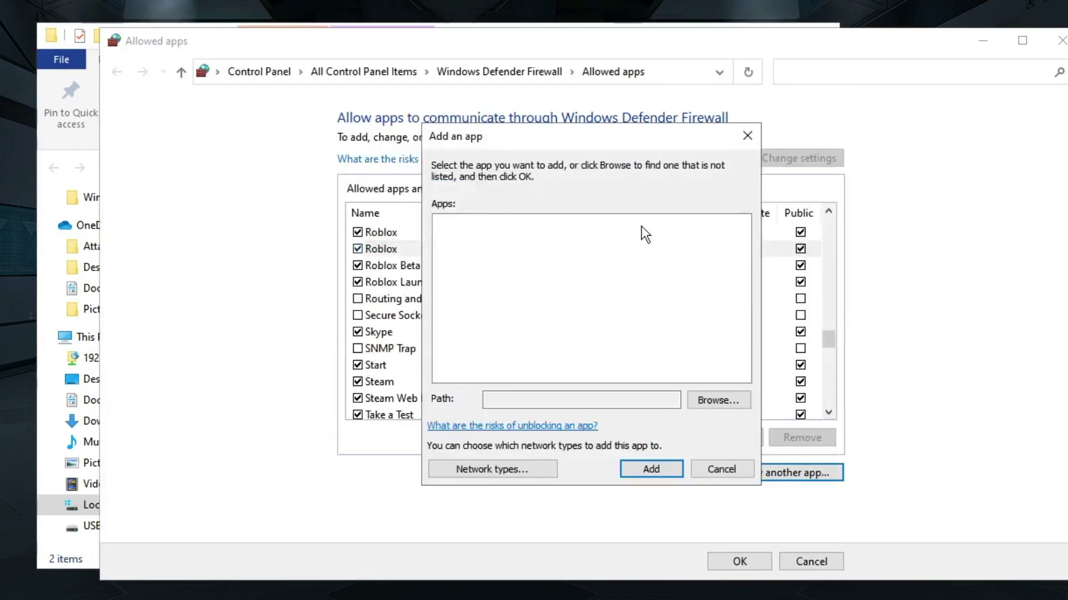
click(713, 402)
click(717, 195)
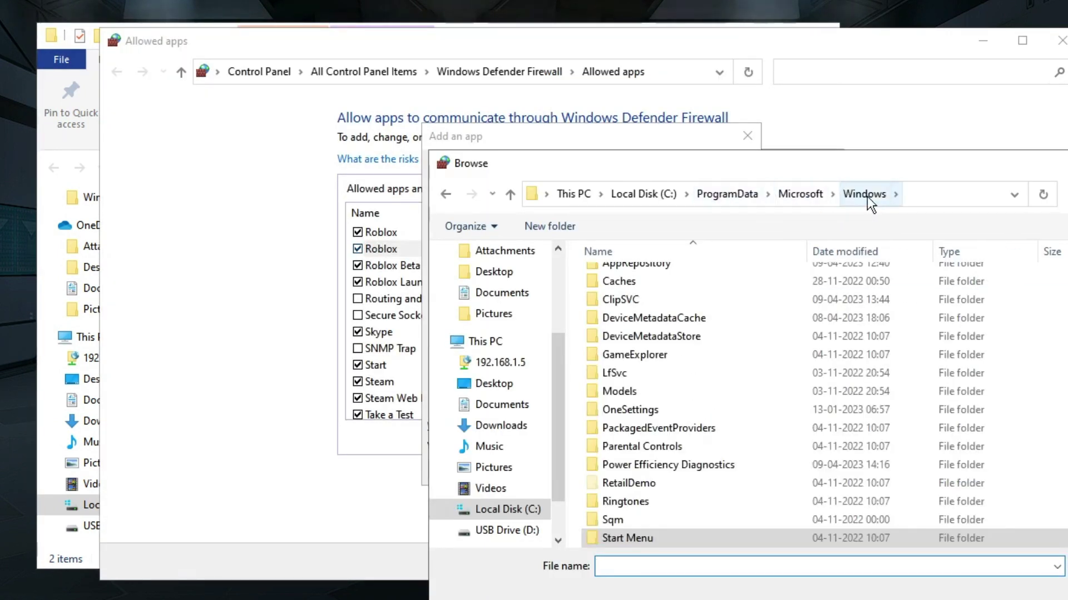
click(895, 194)
click(917, 195)
key(ctrl+v)
key(Return)
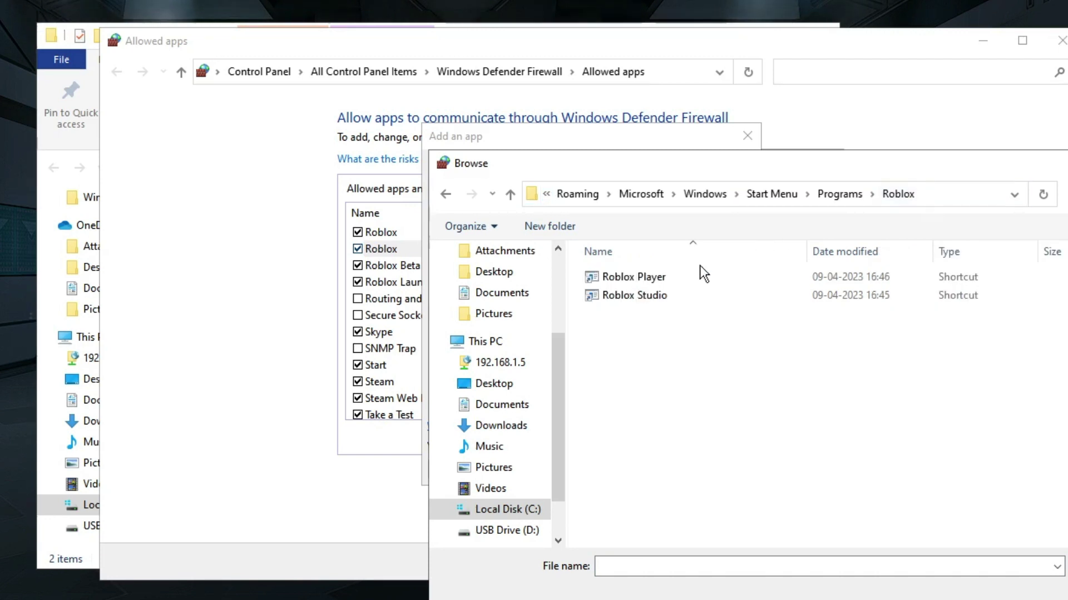
Step: Choose the Roblox Player shortcut, add it to the allowed apps, and confirm with OK
click(645, 278)
key(Return)
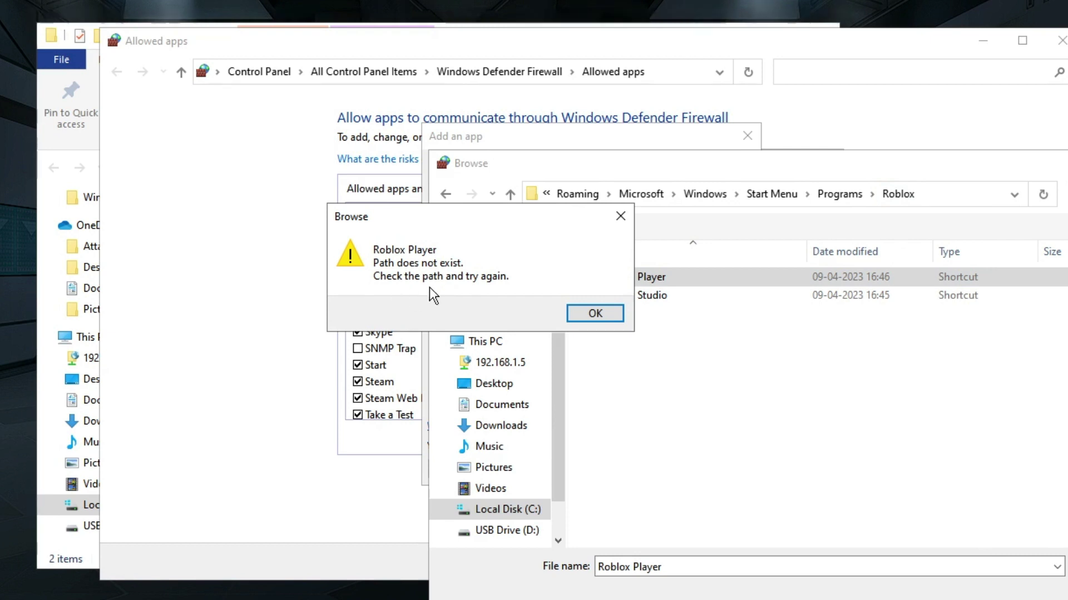
click(583, 317)
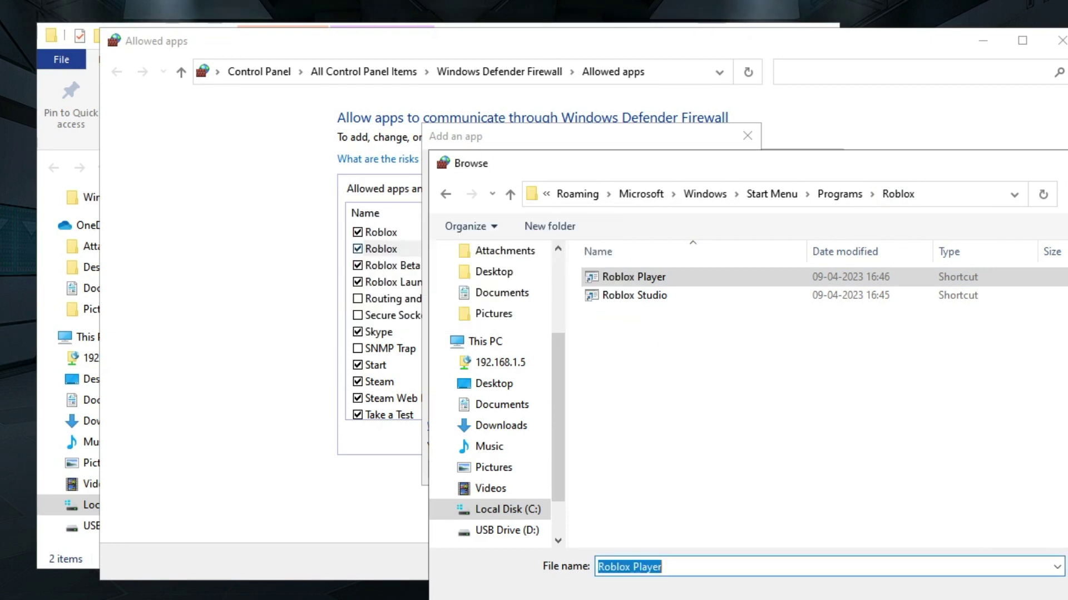
key(Escape)
click(662, 465)
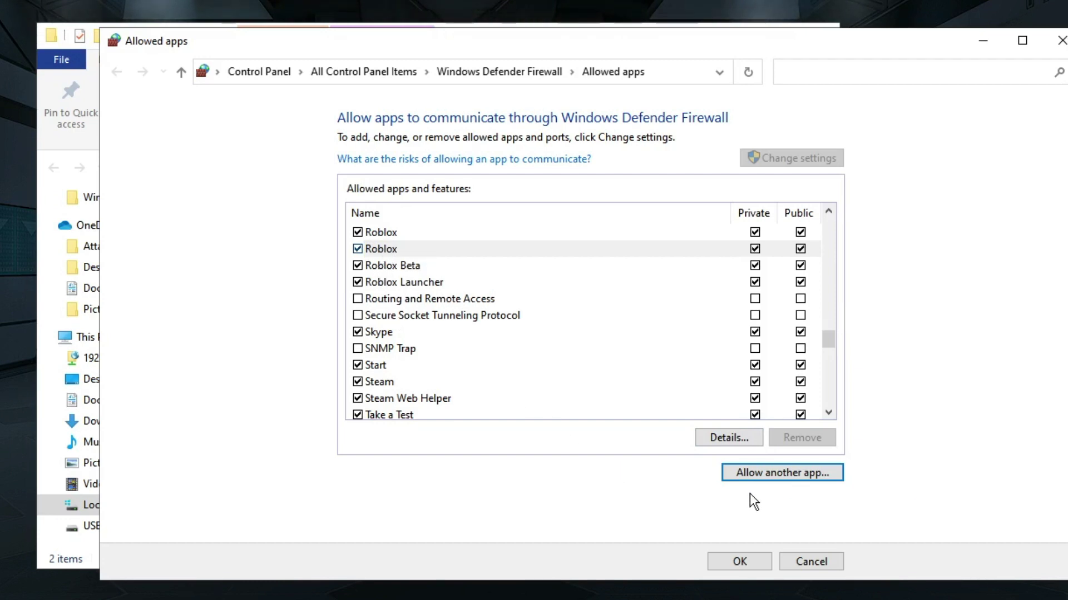
click(730, 562)
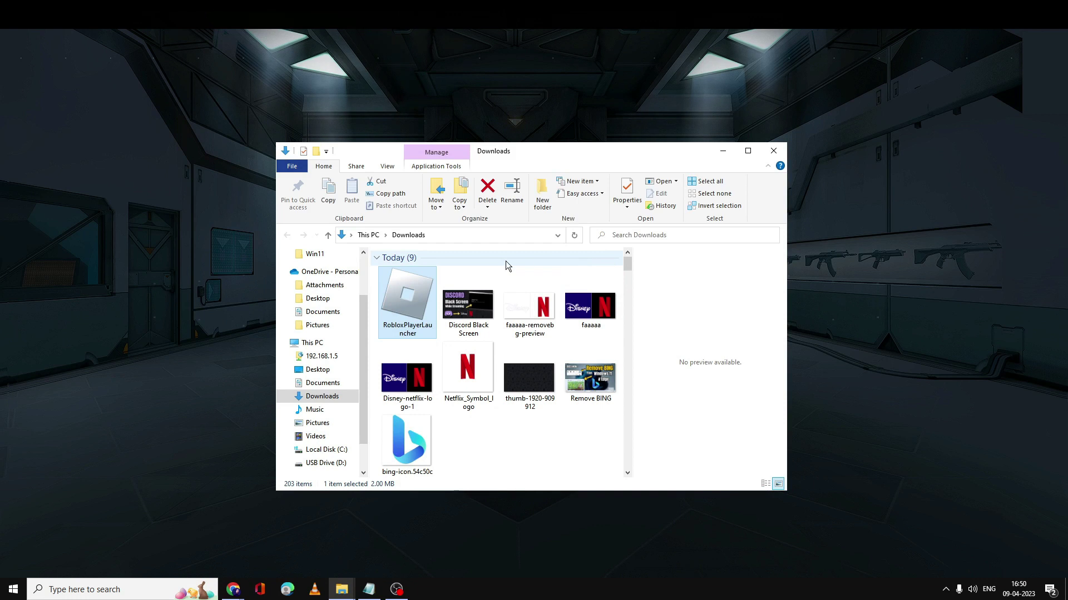
Step: In RobloxPlayerLauncher's Compatibility tab, tick Disable fullscreen optimizations and Run as administrator, then apply
right_click(406, 313)
click(436, 296)
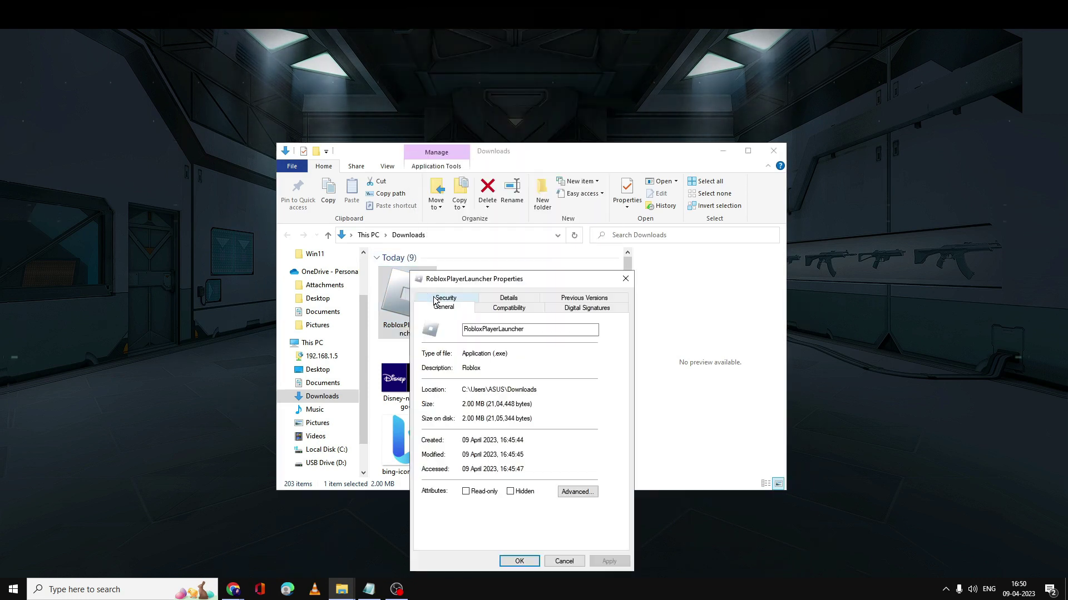
drag(468, 285, 475, 244)
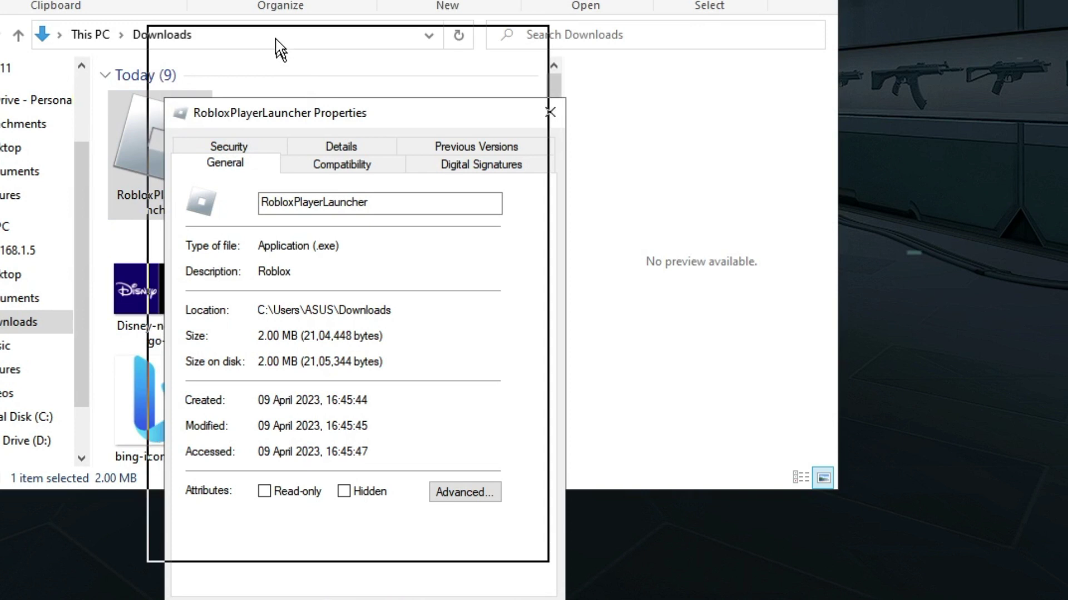
drag(280, 49, 276, 28)
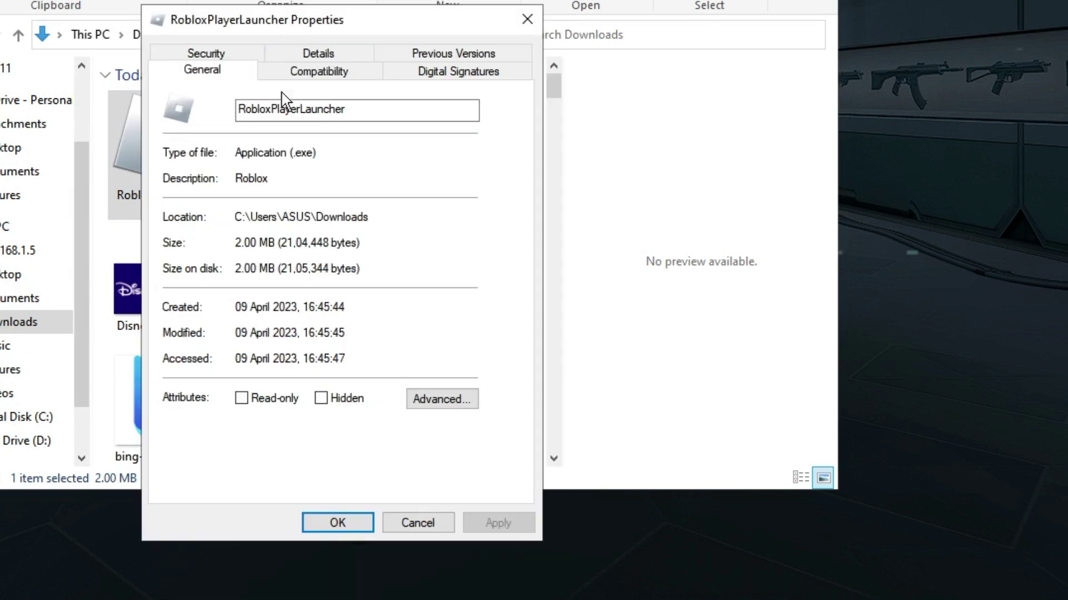
click(313, 77)
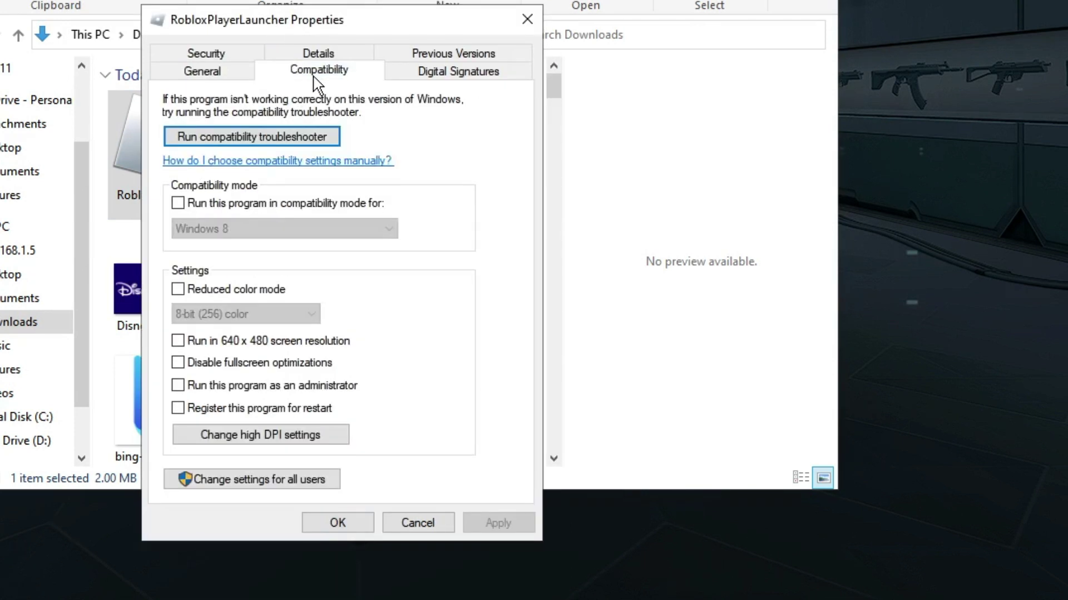
click(179, 365)
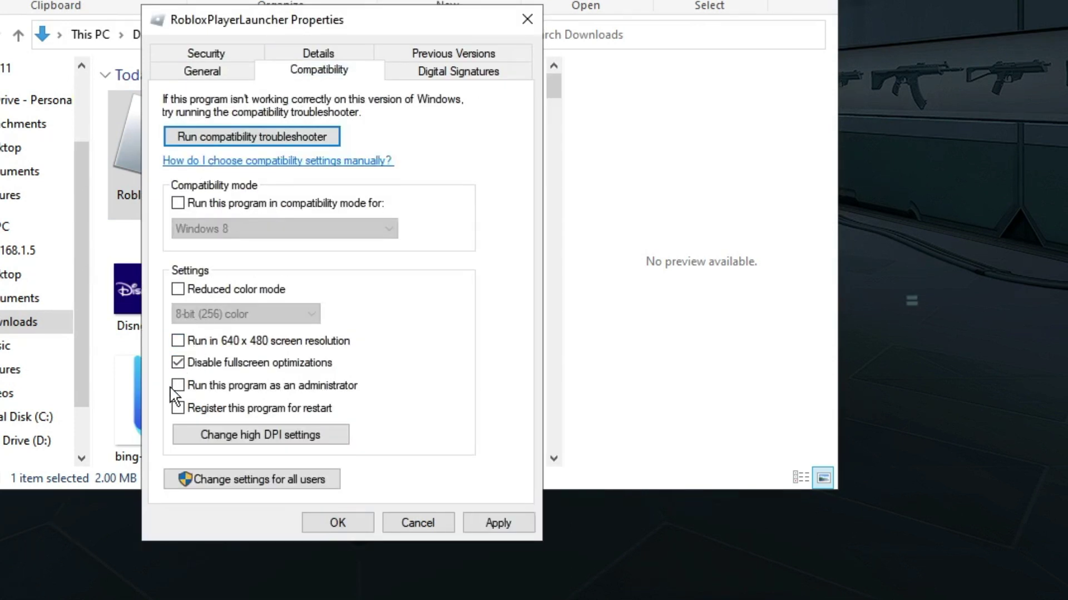
click(178, 386)
click(498, 531)
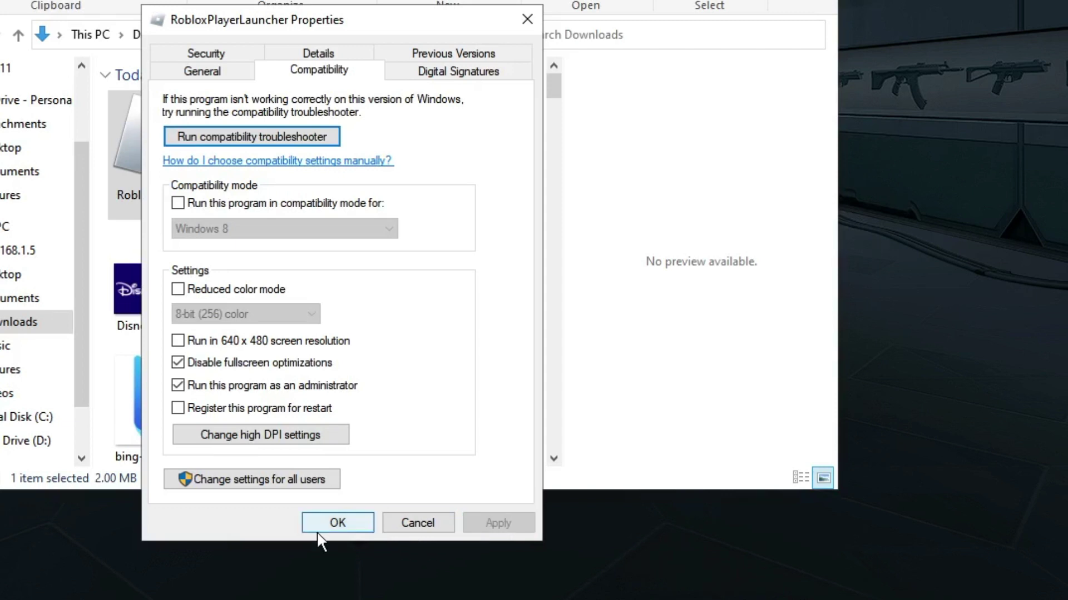
click(338, 522)
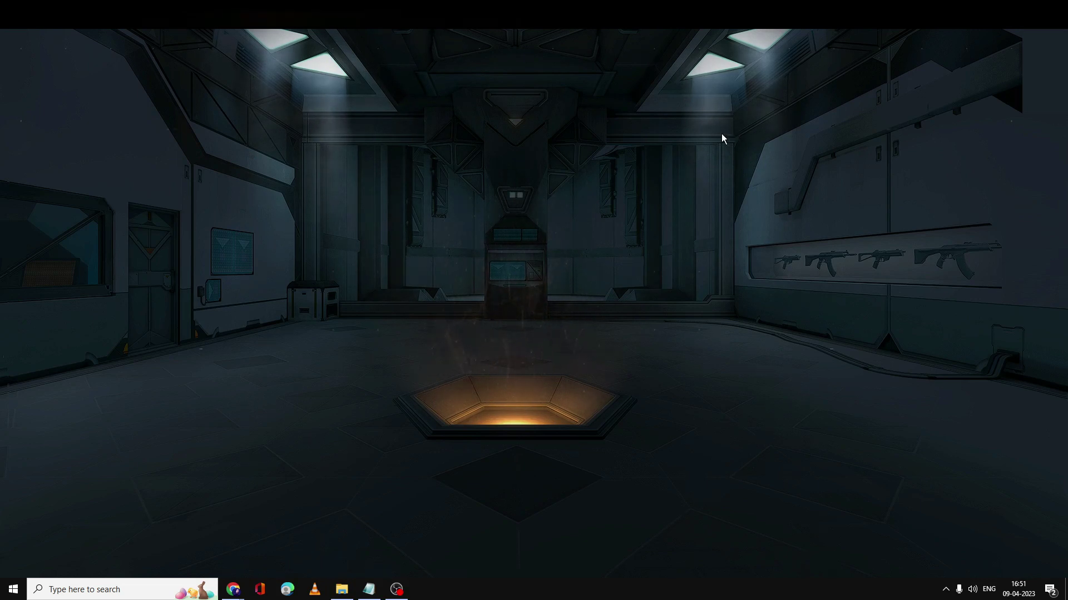
Step: Search for cmd and bring up Command Prompt's Run as administrator option
click(168, 582)
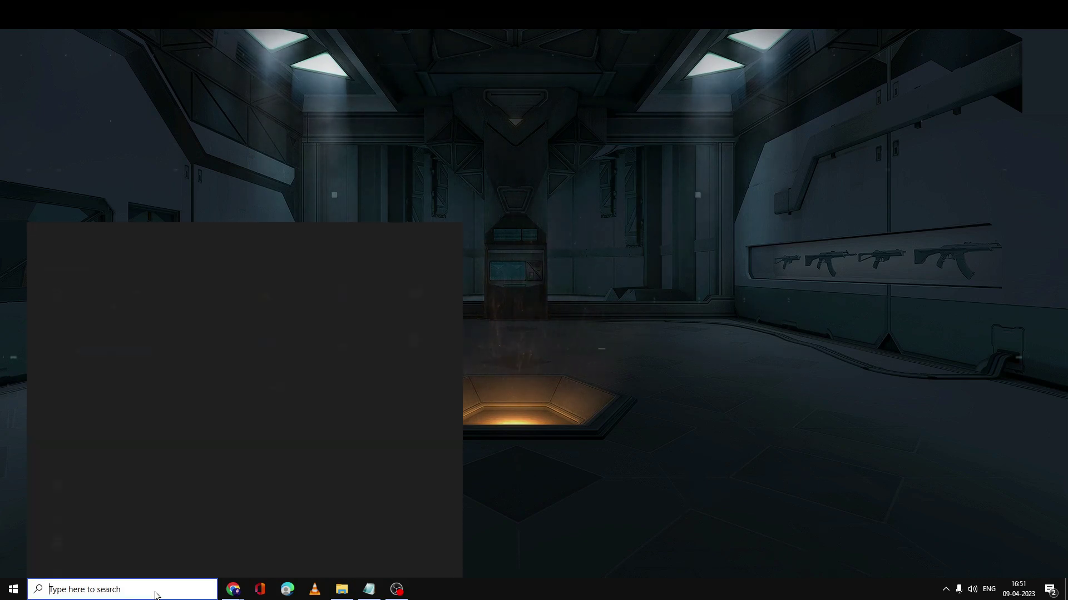
text(cmd)
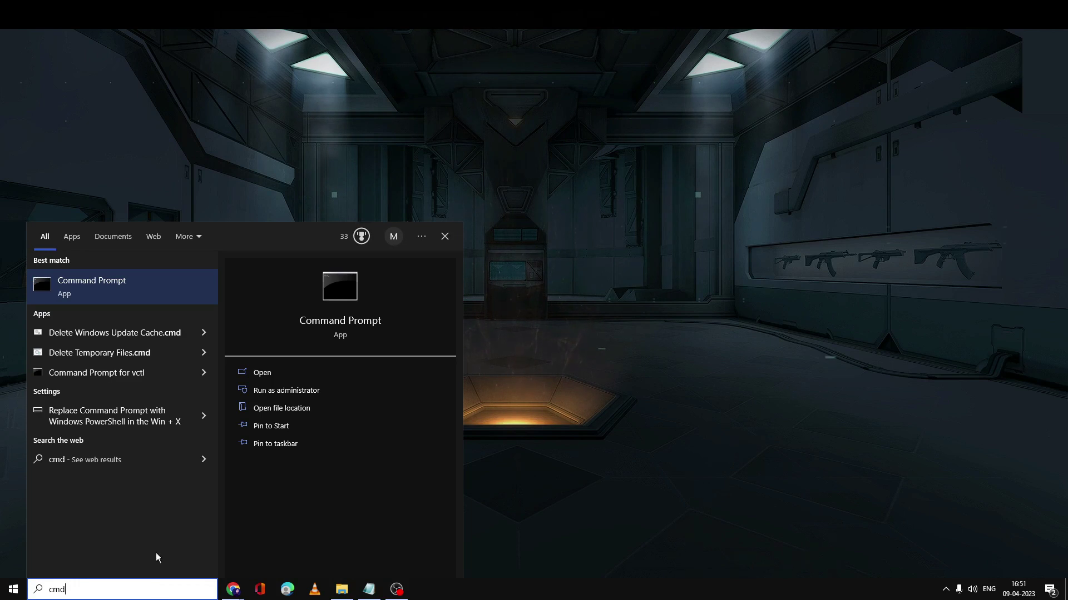
right_click(102, 285)
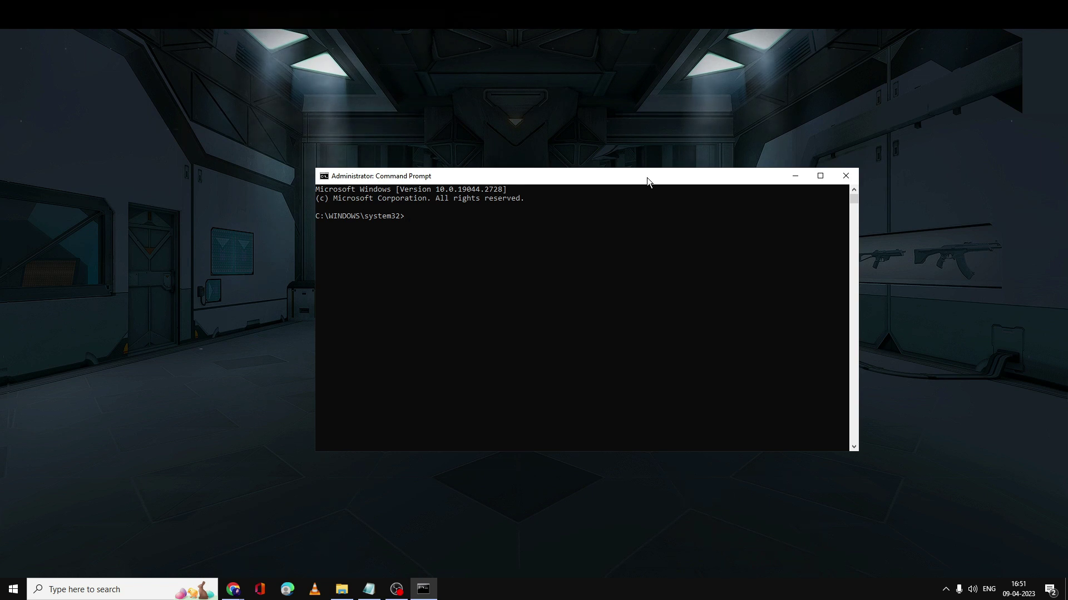
Step: Run ipconfig /flushdns, netsh winsock reset, and netsh int ip reset in turn
text(ipconfig )
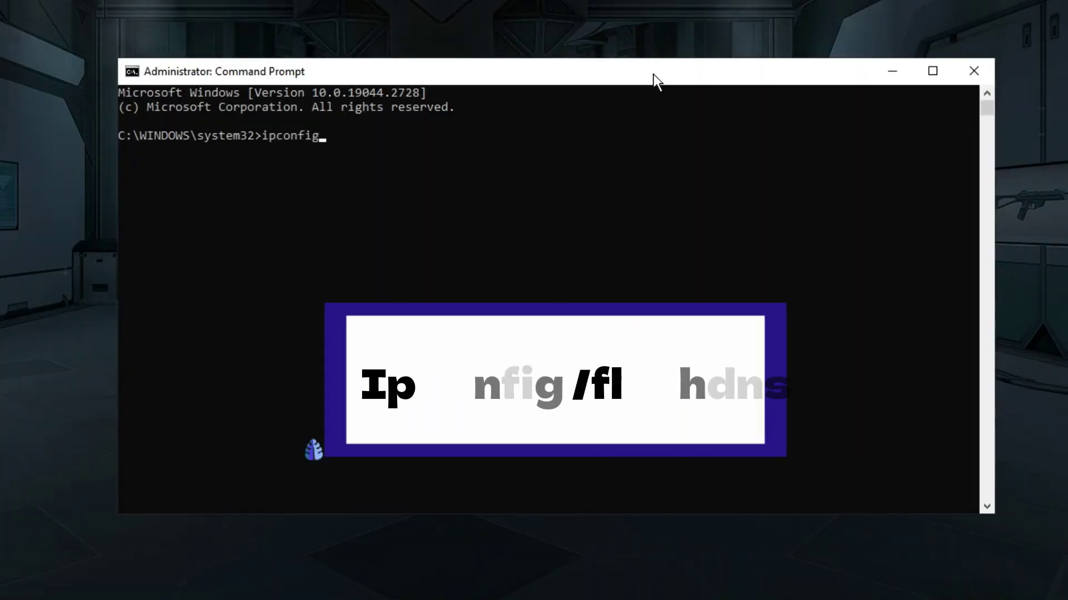
text(/fl)
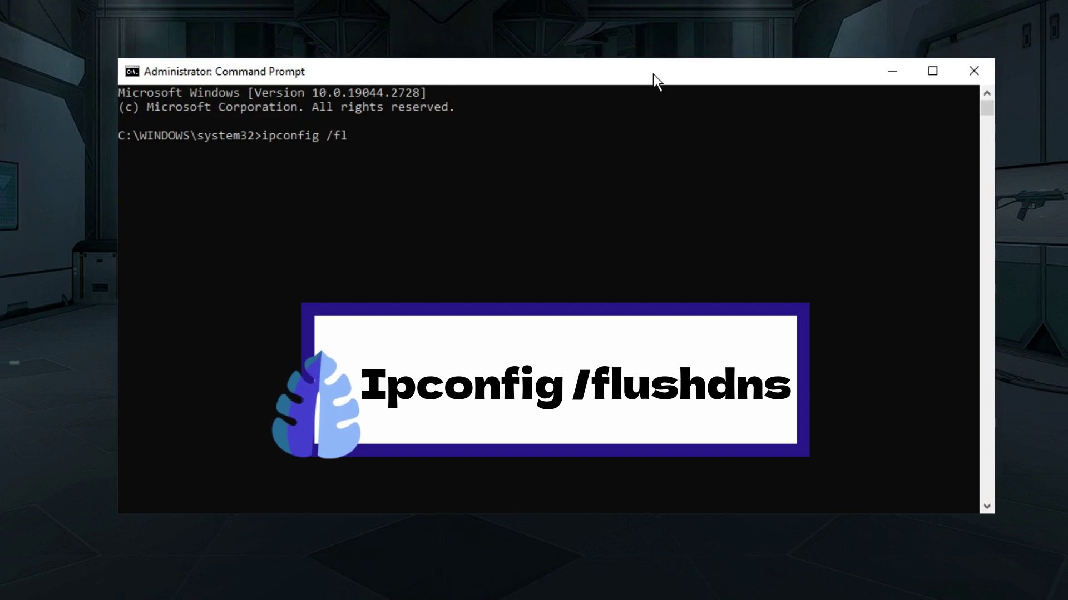
text(ushdns)
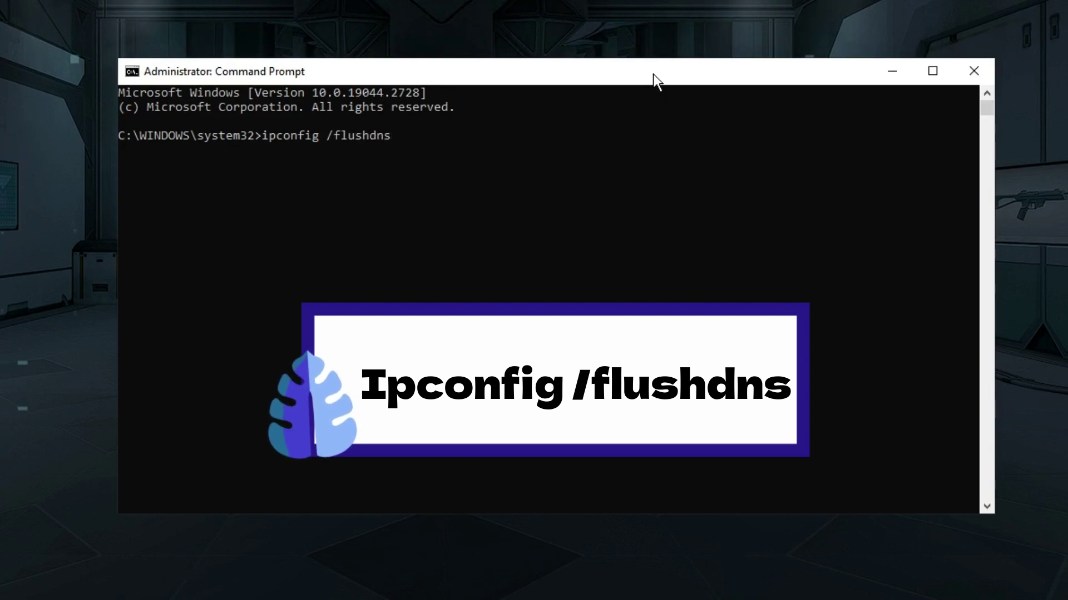
key(Return)
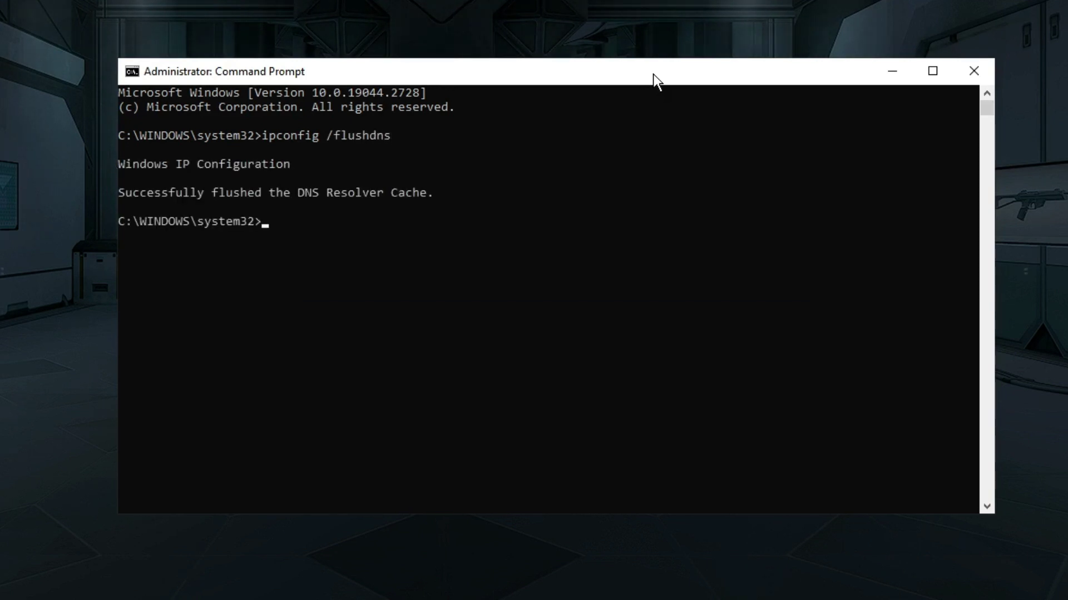
text(netsh wi)
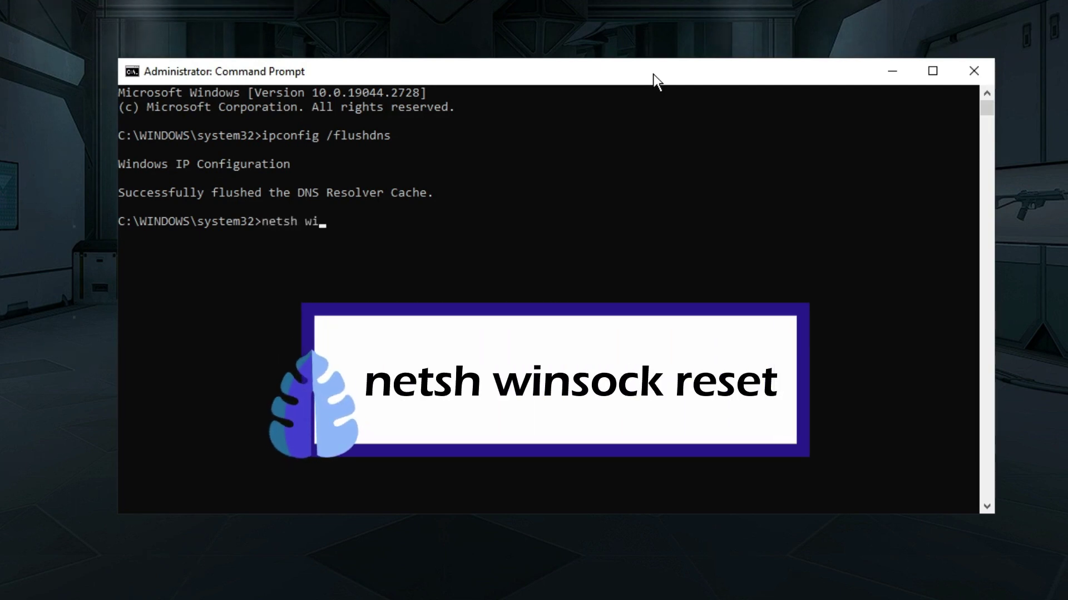
text(nsock reset)
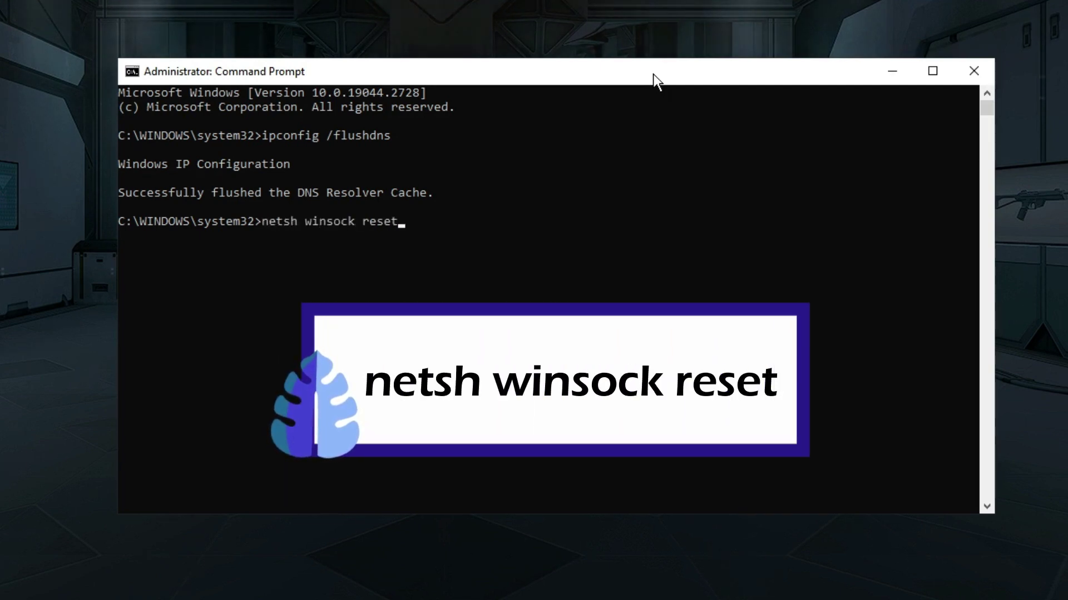
key(Return)
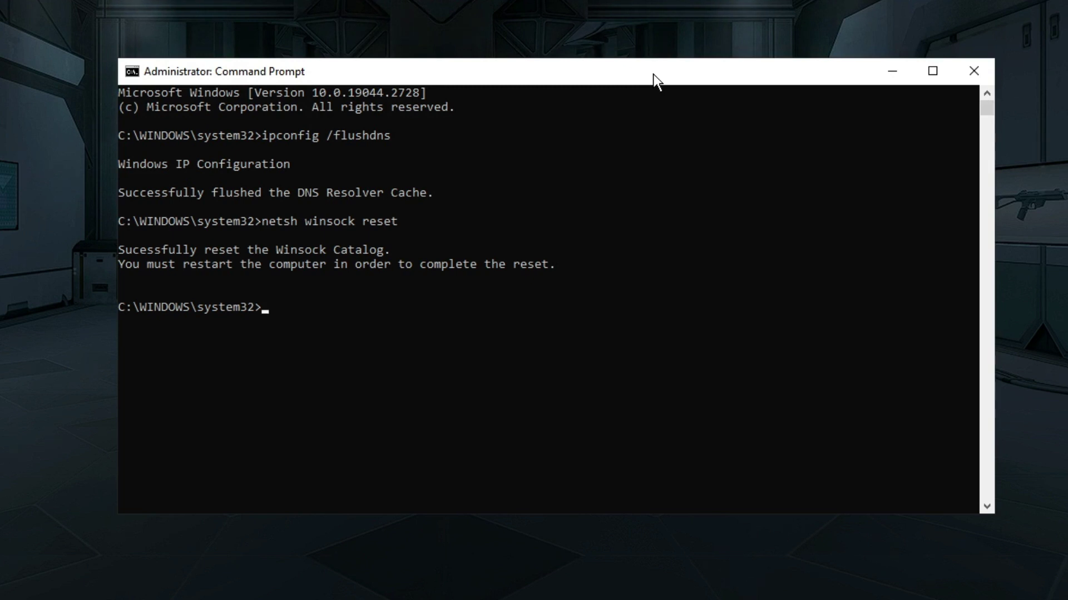
text(netsh )
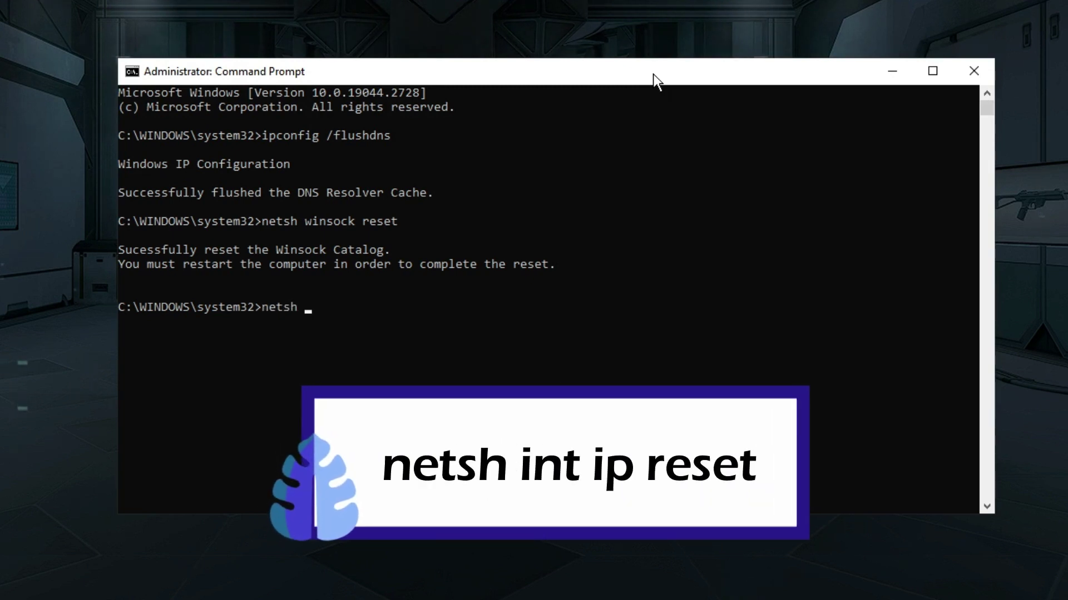
text(int ip )
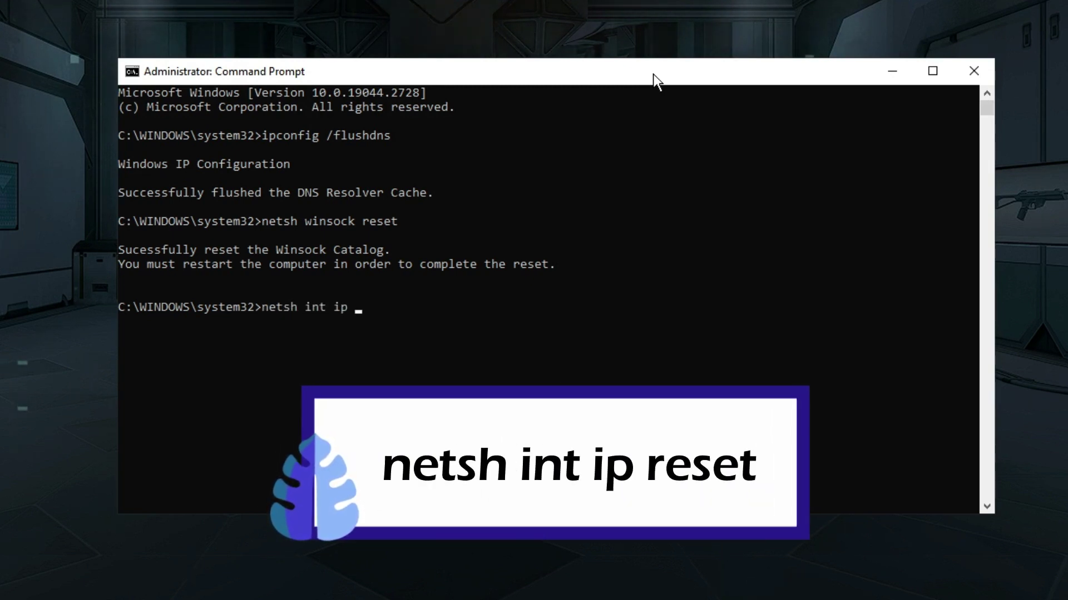
text(reset)
key(Return)
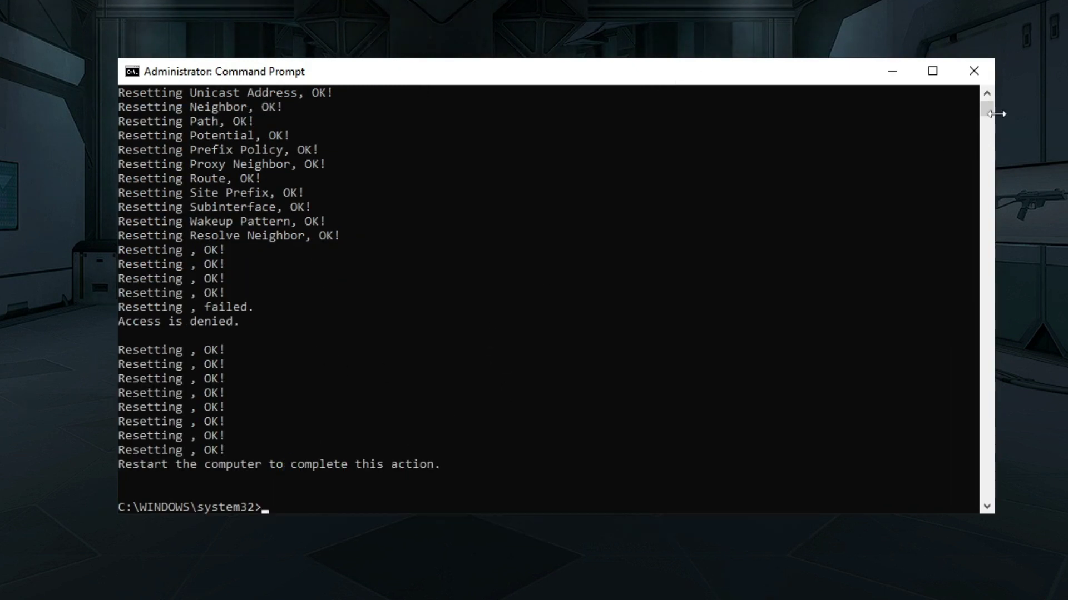
Step: Close the administrator Command Prompt window with its X button
click(971, 71)
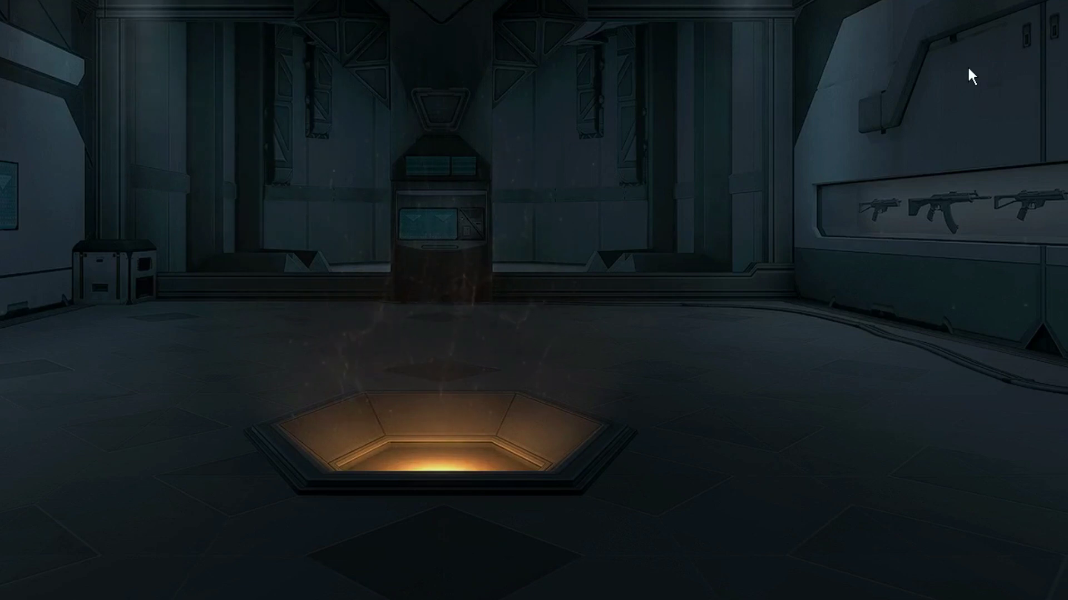